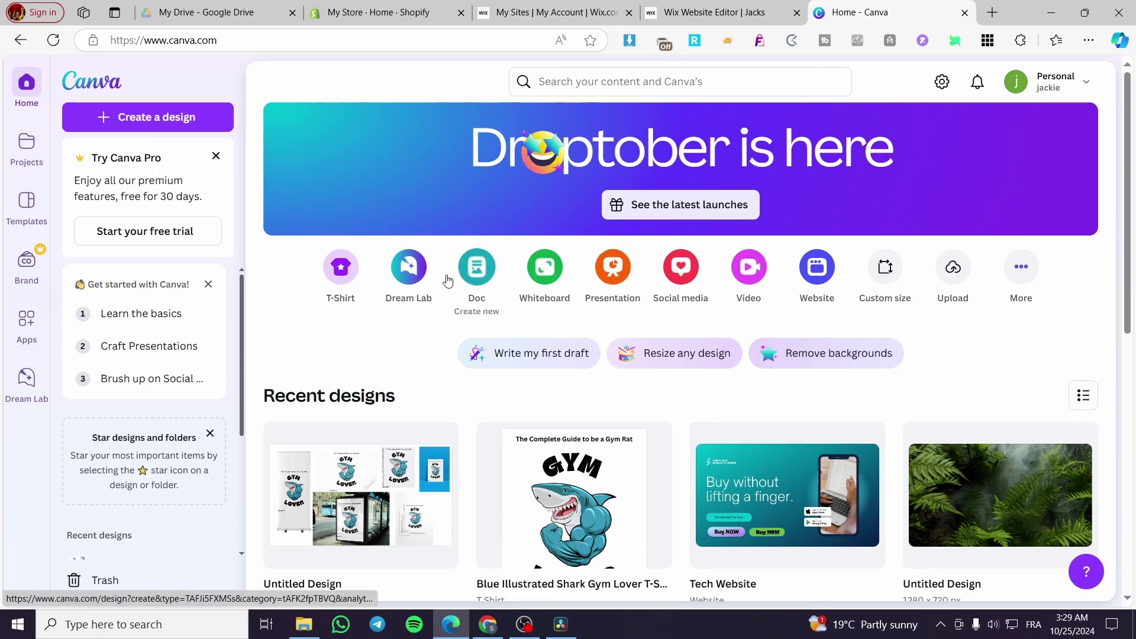
Open a blank presentation in a new tab, then close it and return to the Canva home page
scroll(811, 331, down, 8)
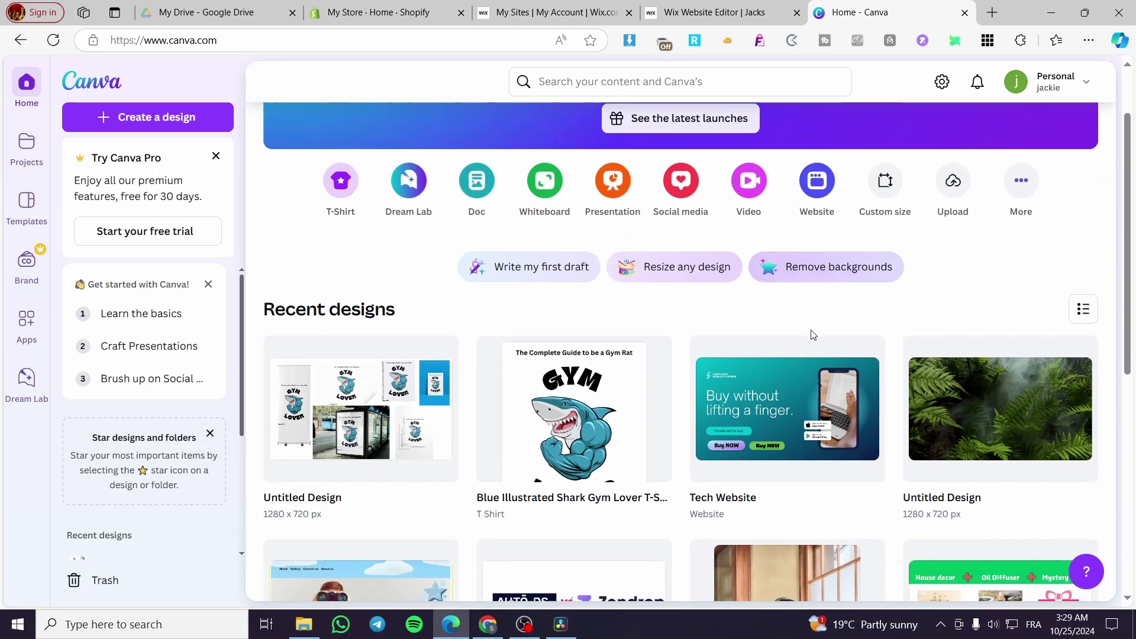
scroll(616, 373, up, 8)
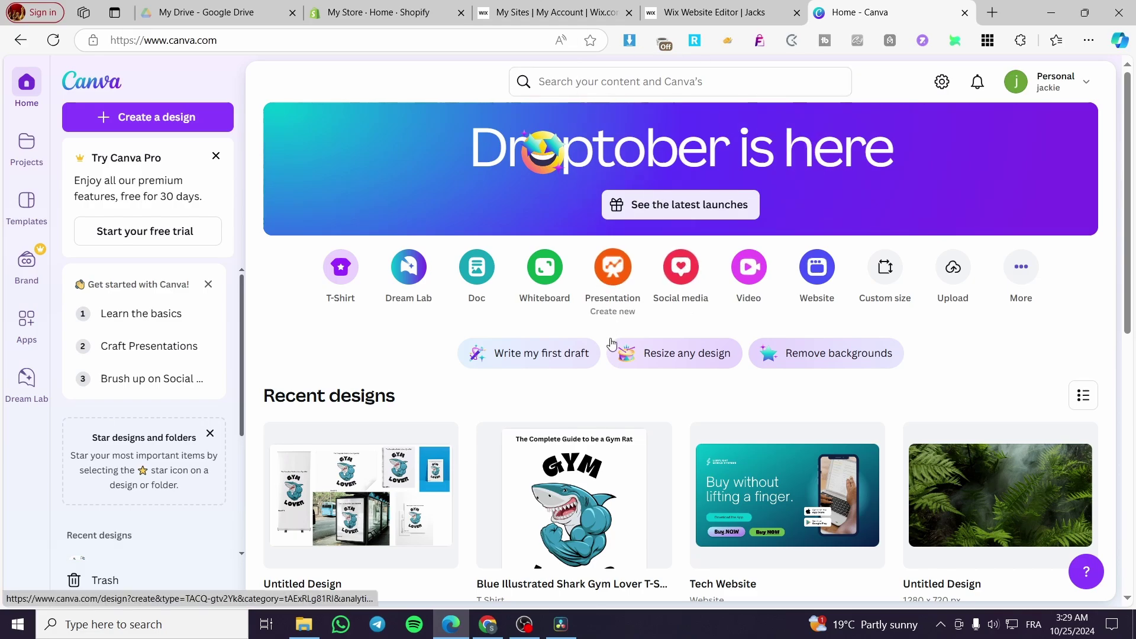
scroll(623, 383, down, 5)
scroll(636, 390, up, 5)
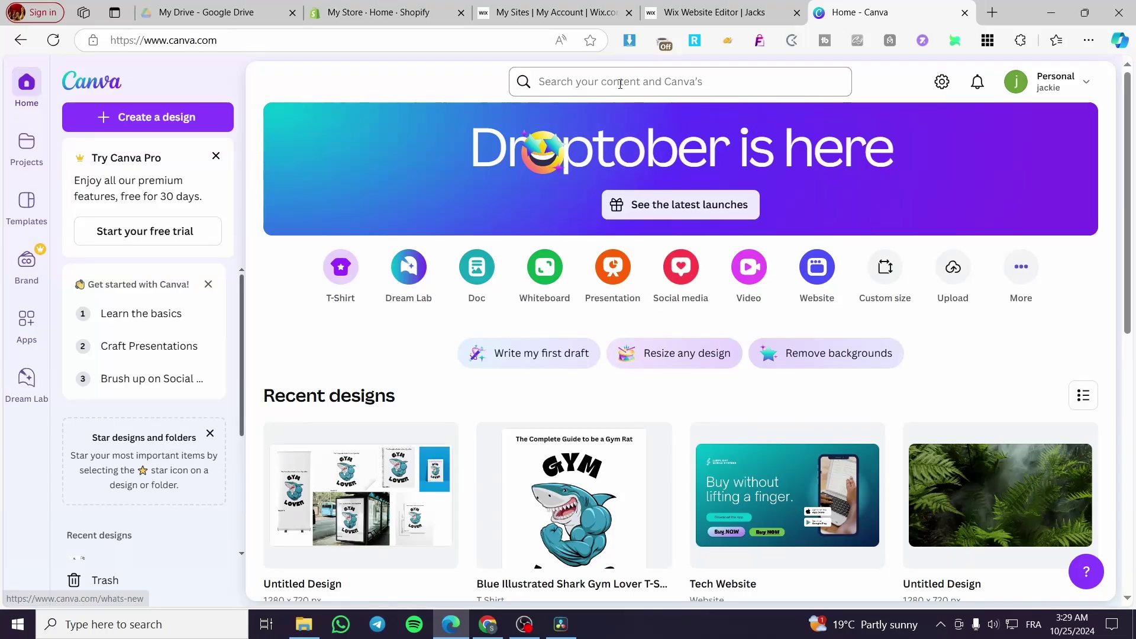
right_click(610, 268)
click(679, 172)
click(899, 12)
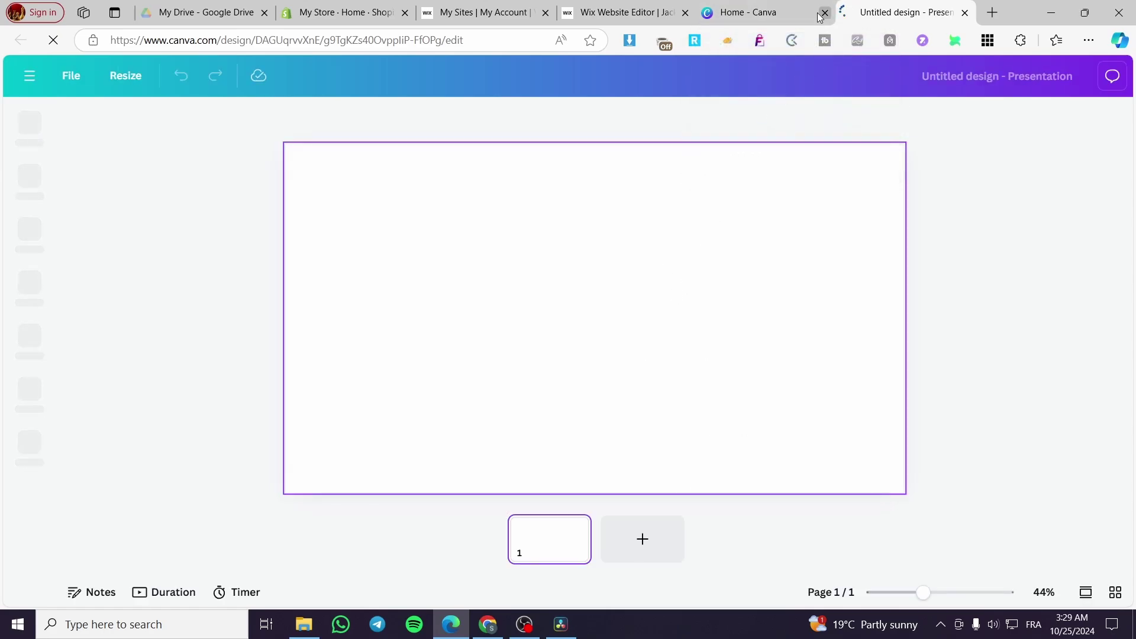
click(747, 13)
scroll(533, 414, down, 5)
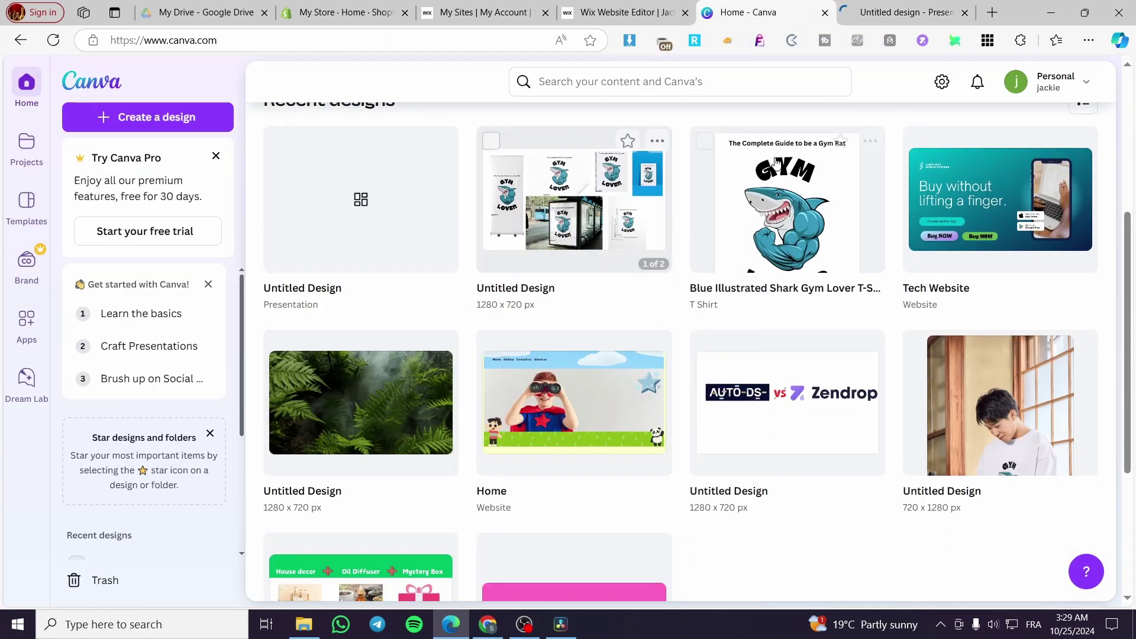
scroll(548, 540, up, 5)
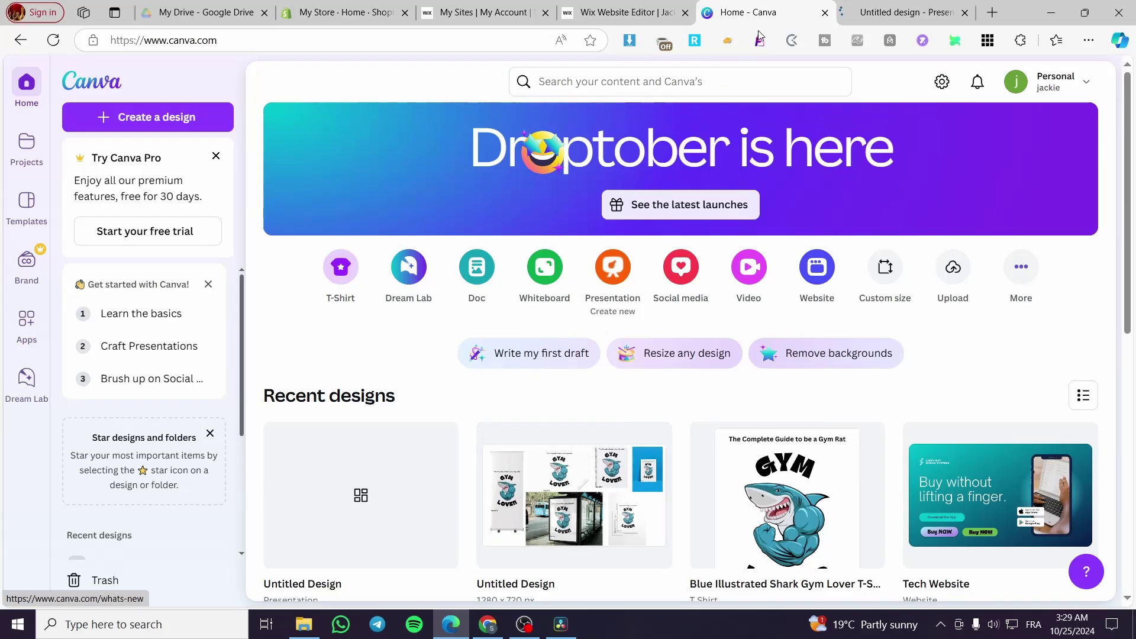
click(923, 13)
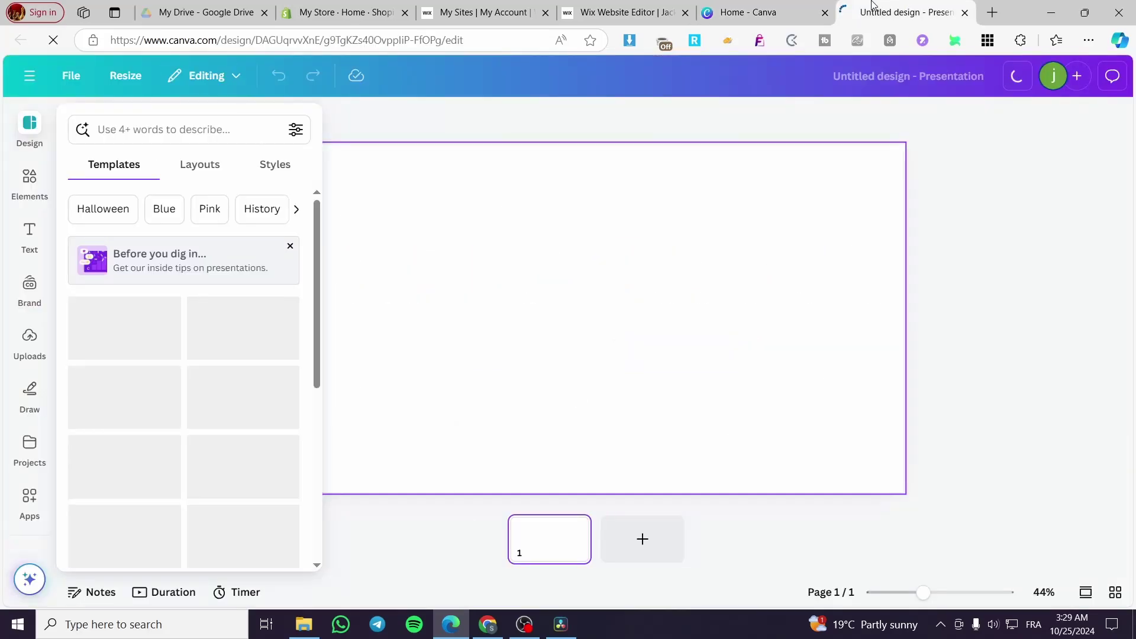
click(964, 13)
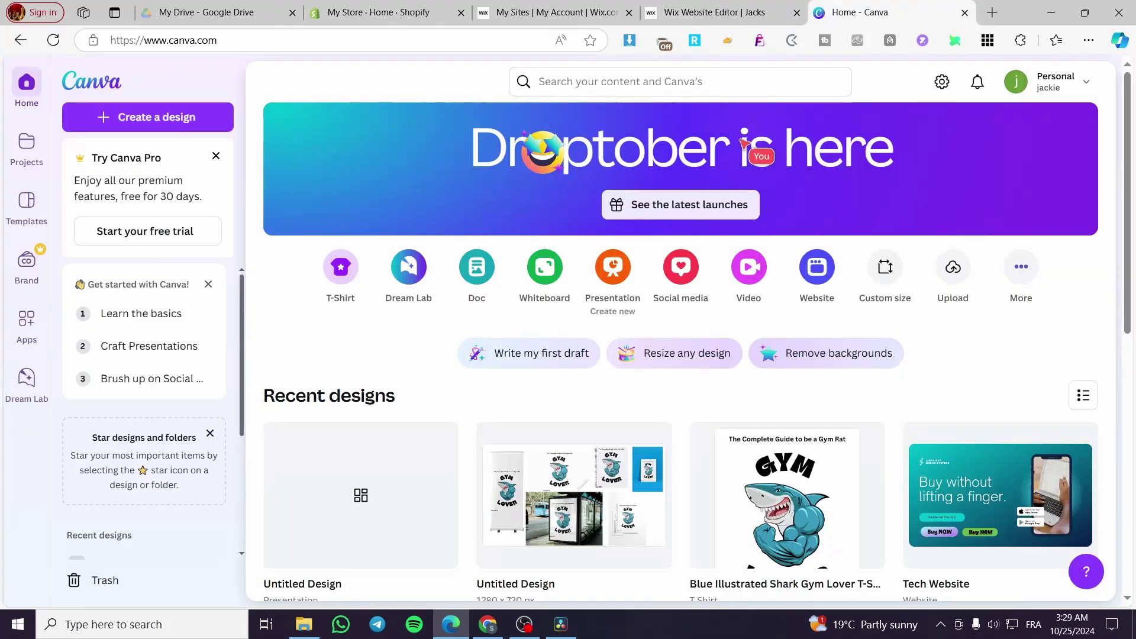
Search Canva for 'Presentation' and scroll through the template results
click(633, 83)
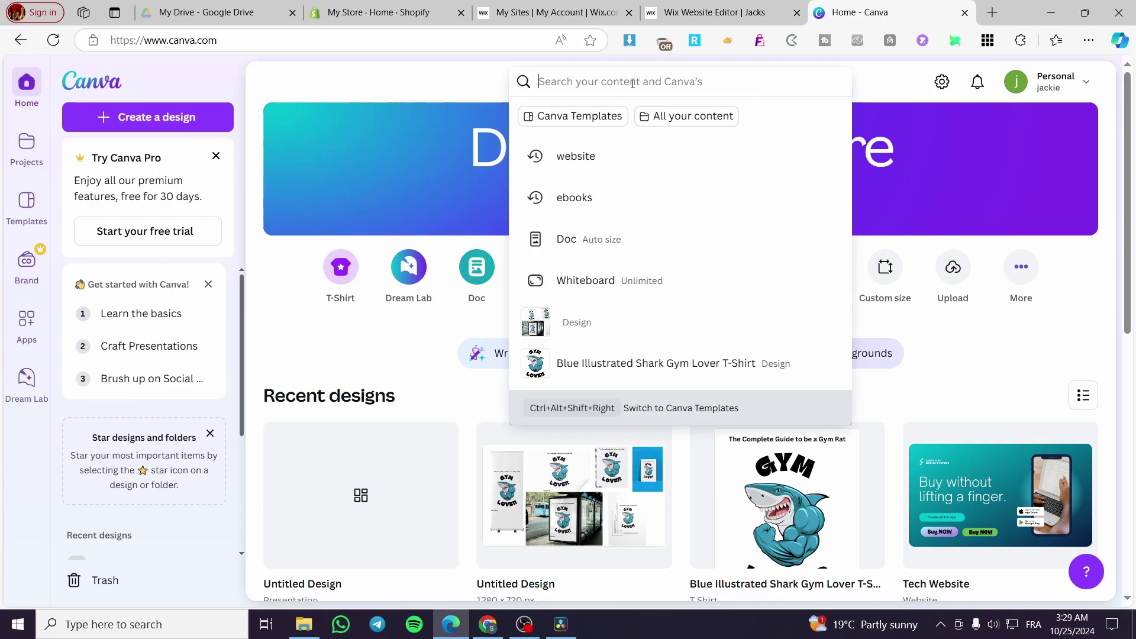
text(Pre)
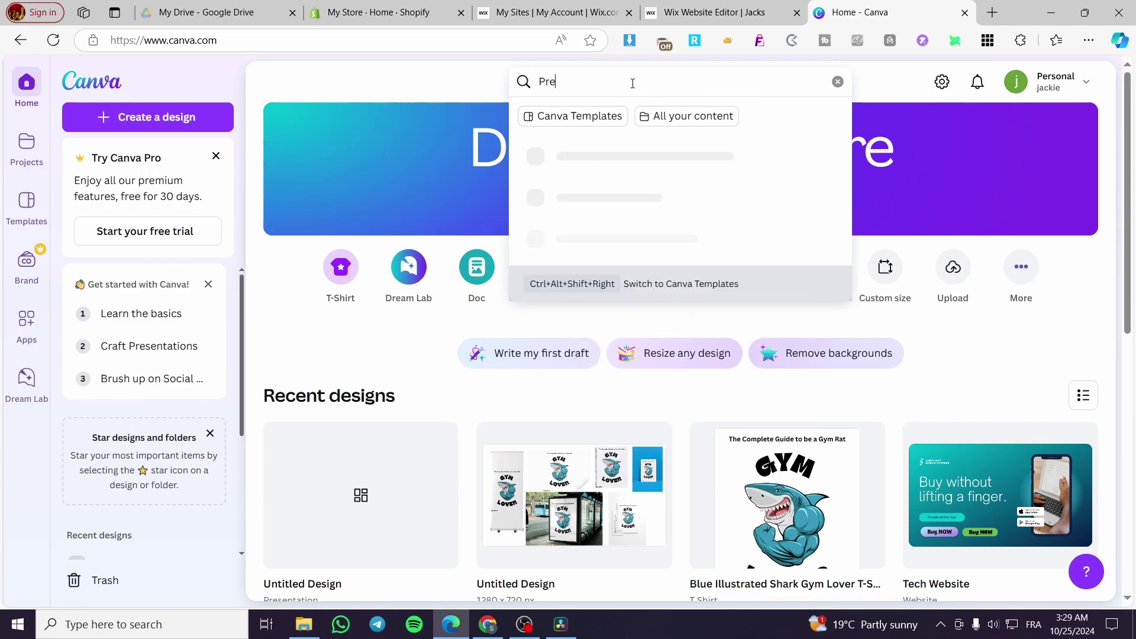
text(sentation)
key(Return)
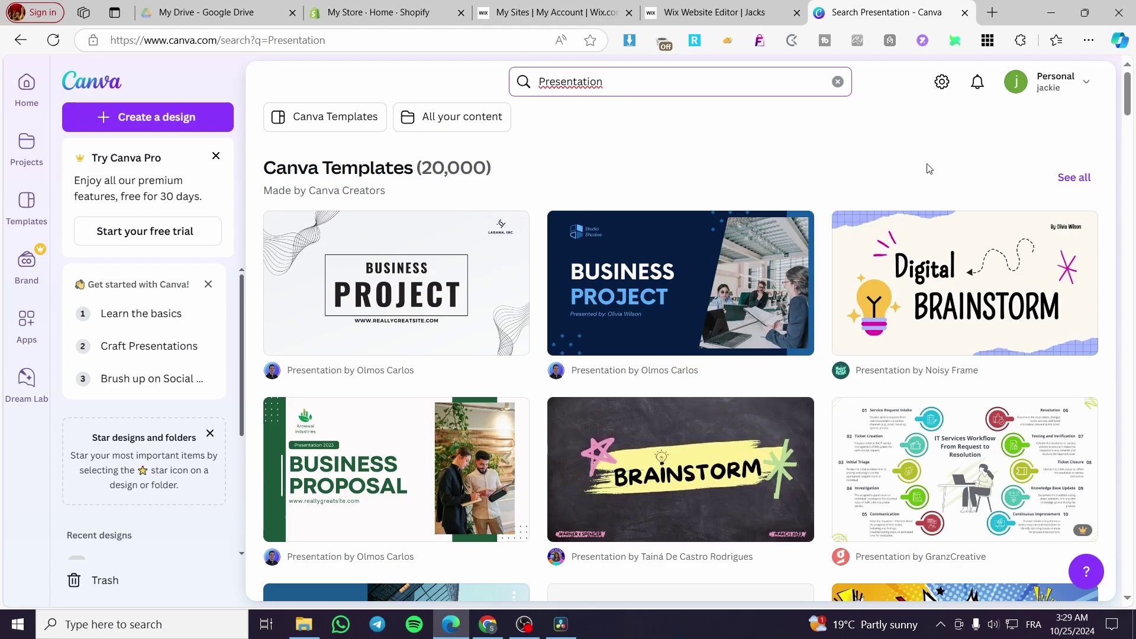
scroll(927, 170, down, 5)
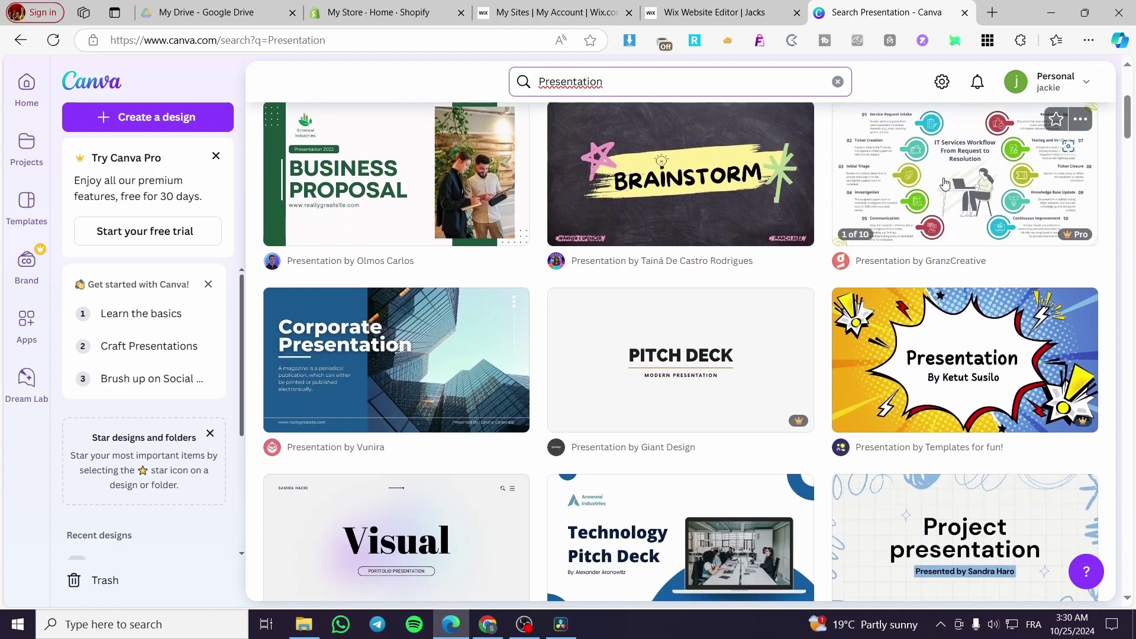
scroll(935, 284, down, 2)
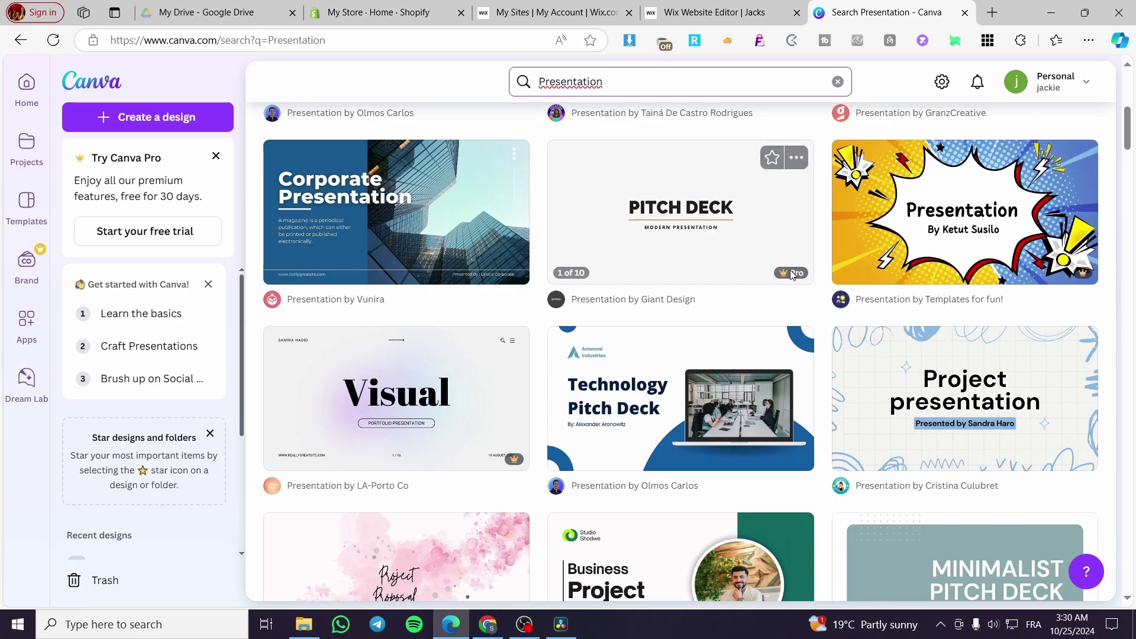
scroll(793, 274, down, 3)
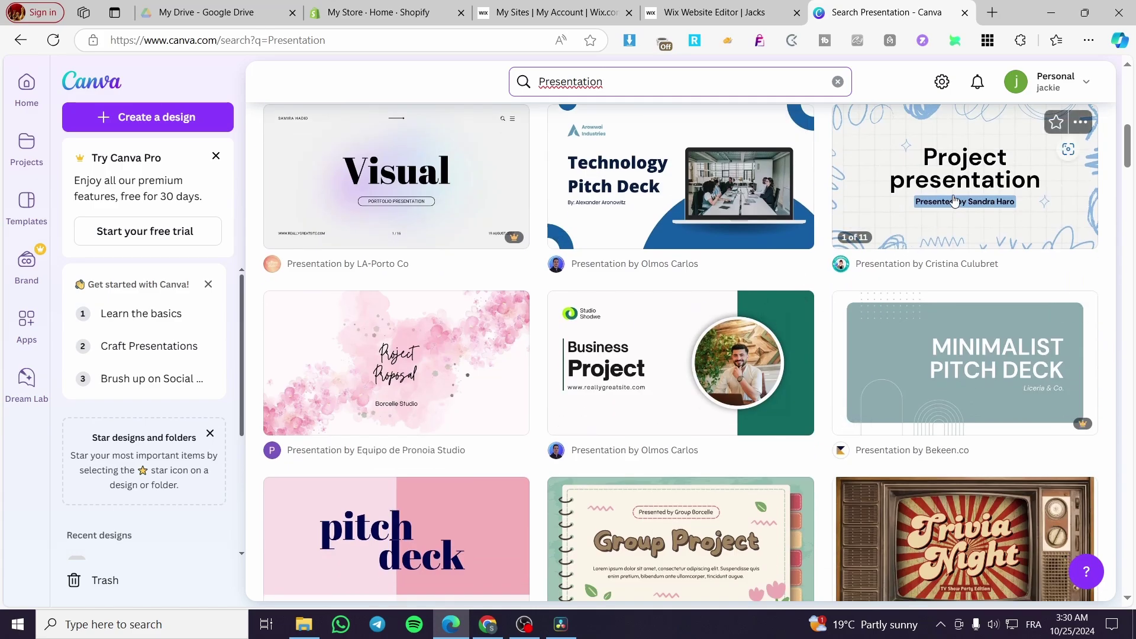
scroll(977, 261, up, 2)
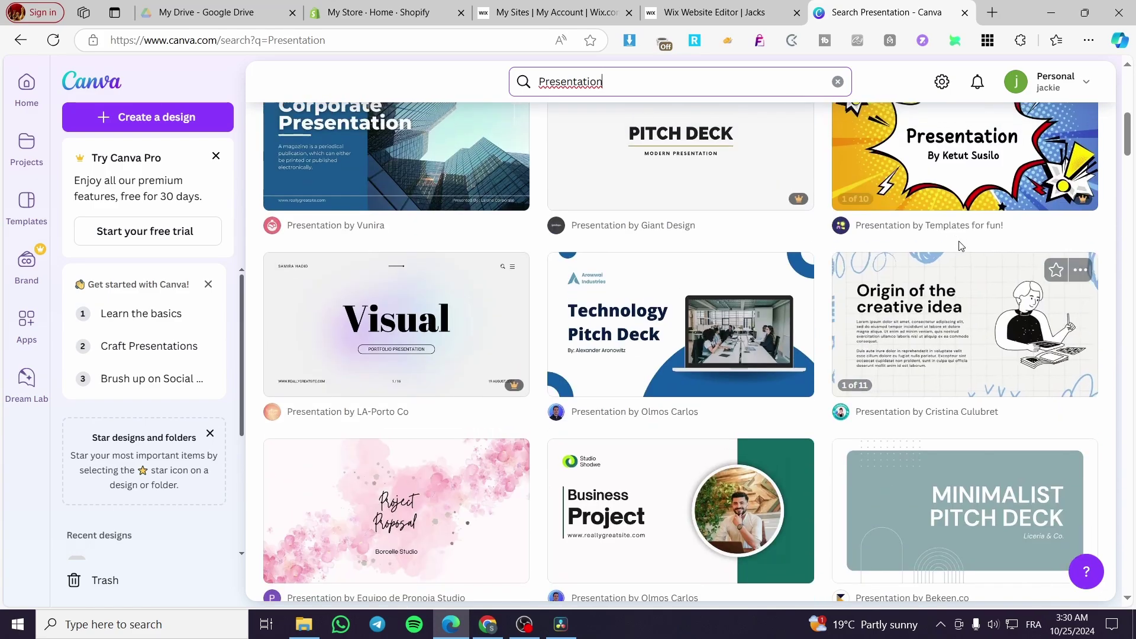
Start a design from the Blue Doodle Project Presentation template, preview slides 2–4, then return to slide 1
click(1006, 314)
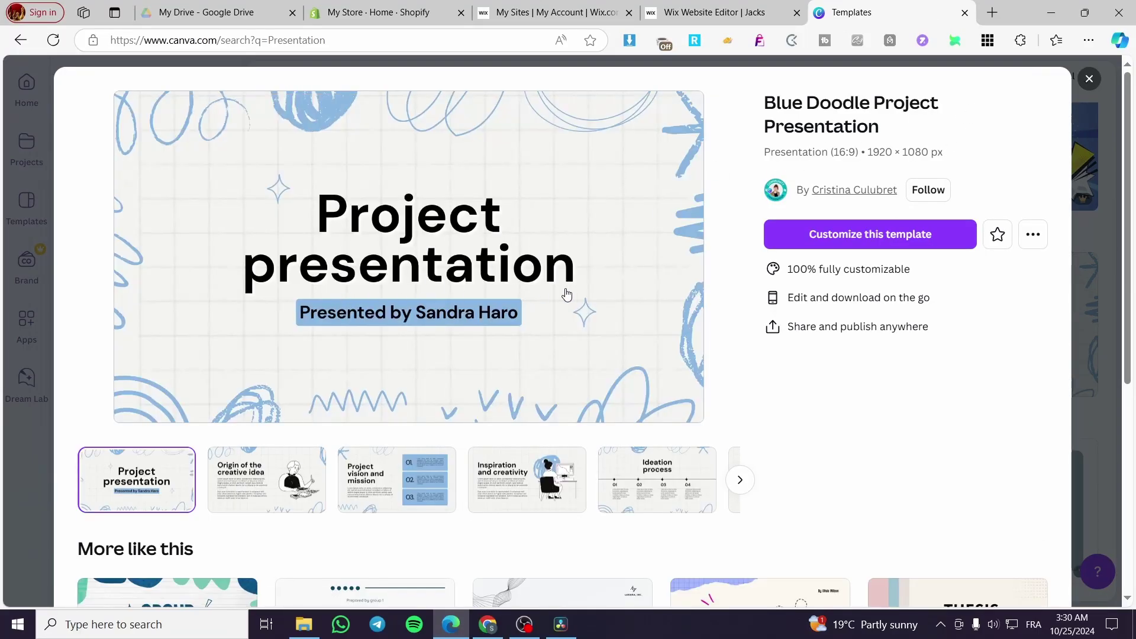
click(913, 243)
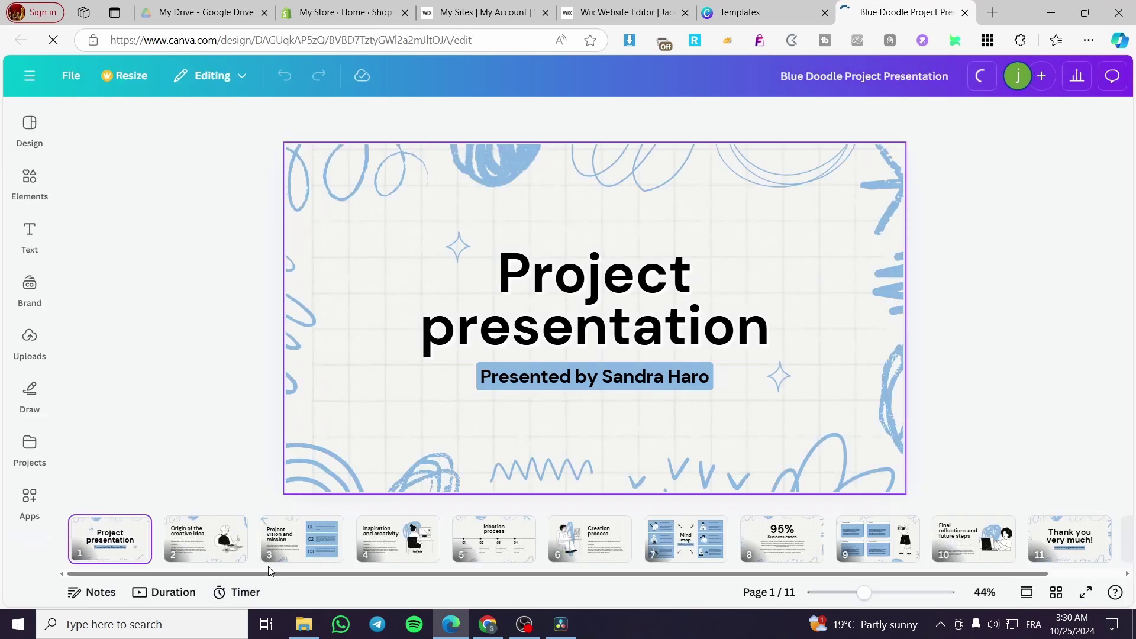
drag(269, 571, 680, 575)
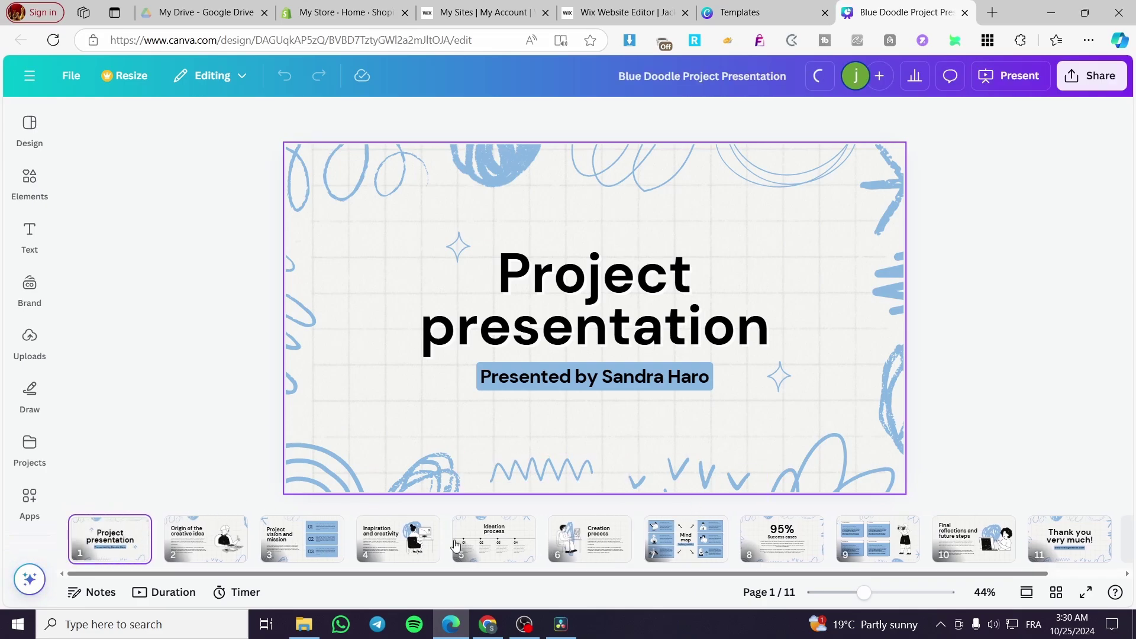
click(206, 538)
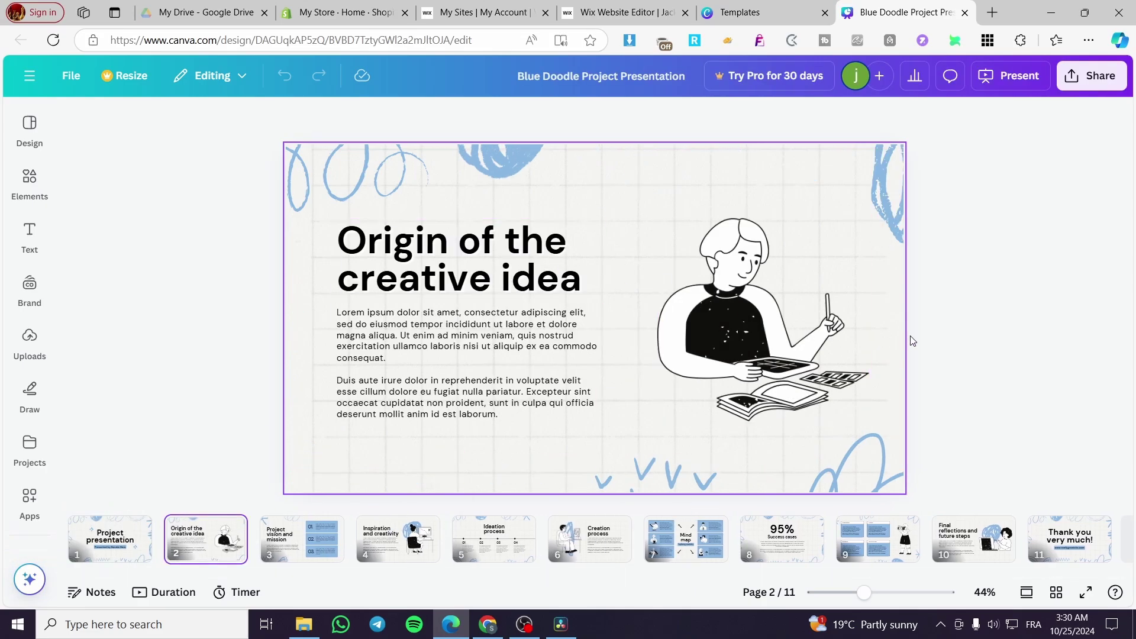
click(314, 543)
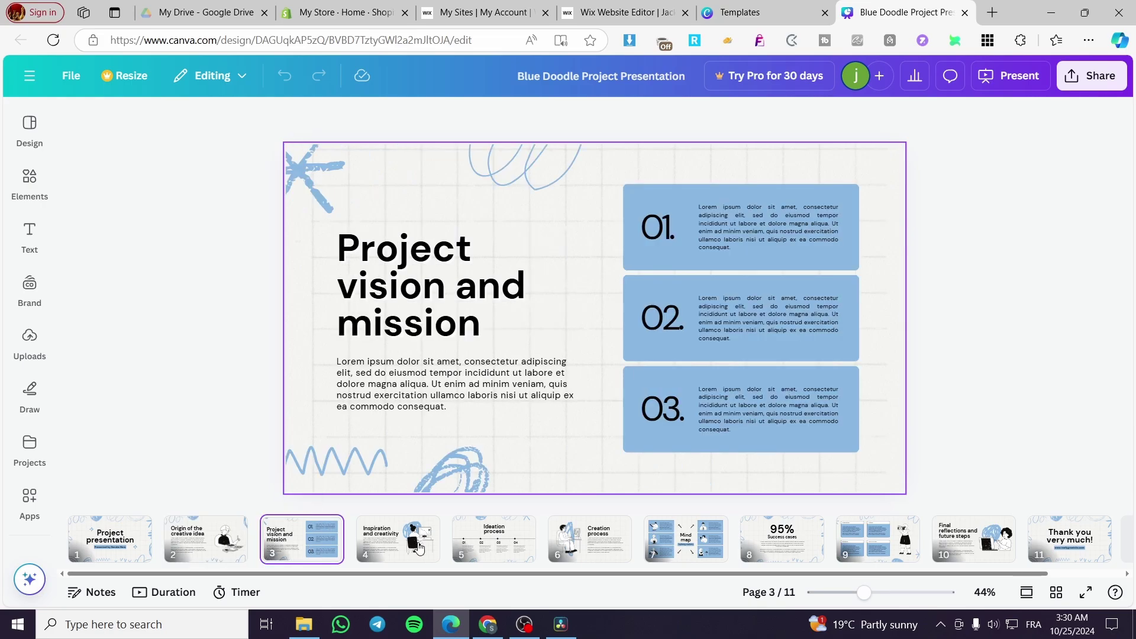
click(392, 542)
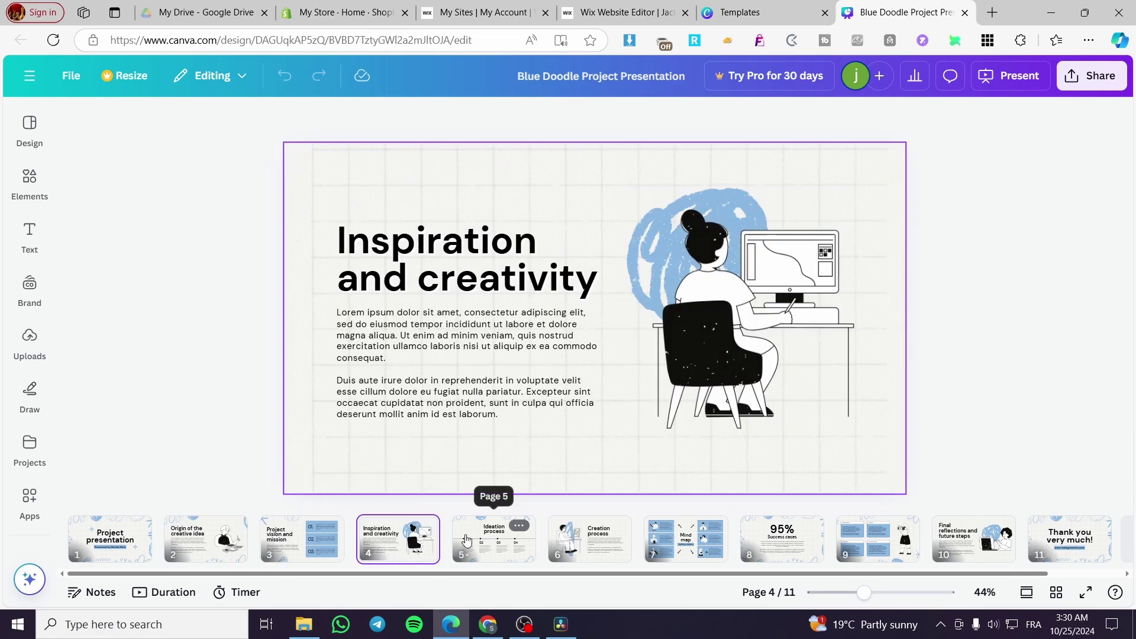
click(120, 537)
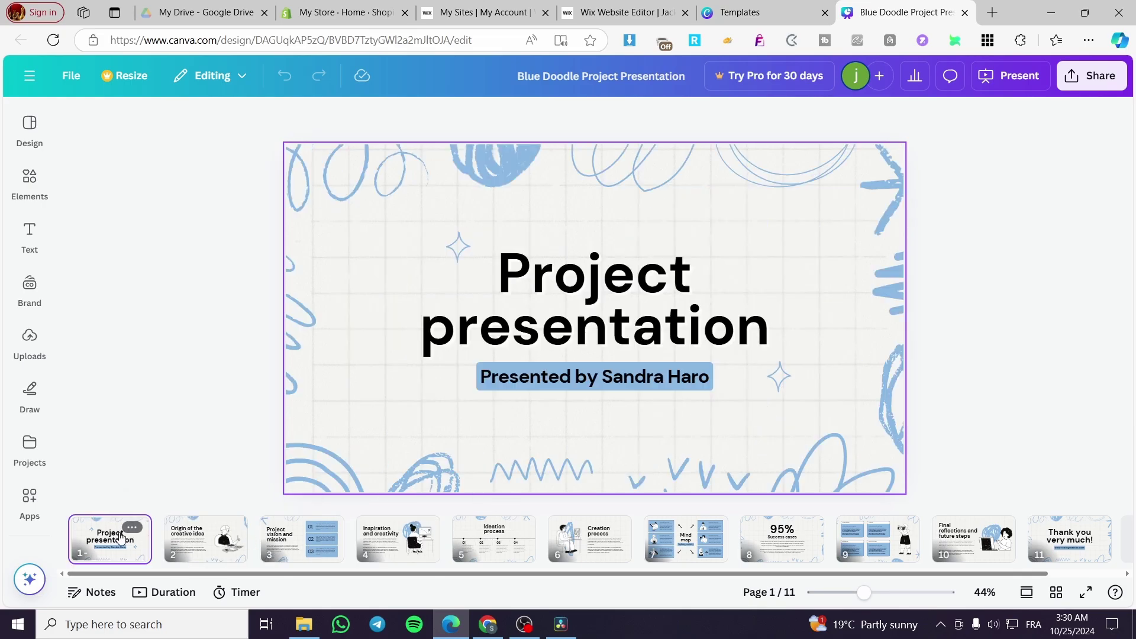
Replace the old presenter name in the slide 1 subtitle with the new presenter's name
click(616, 379)
click(617, 378)
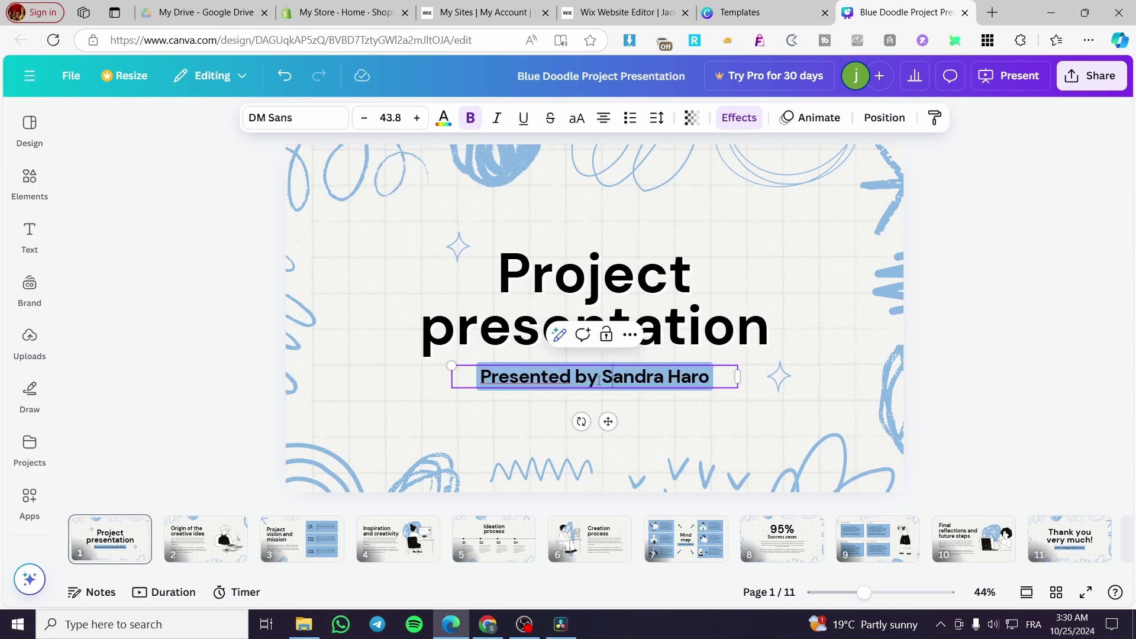
drag(599, 377, 702, 373)
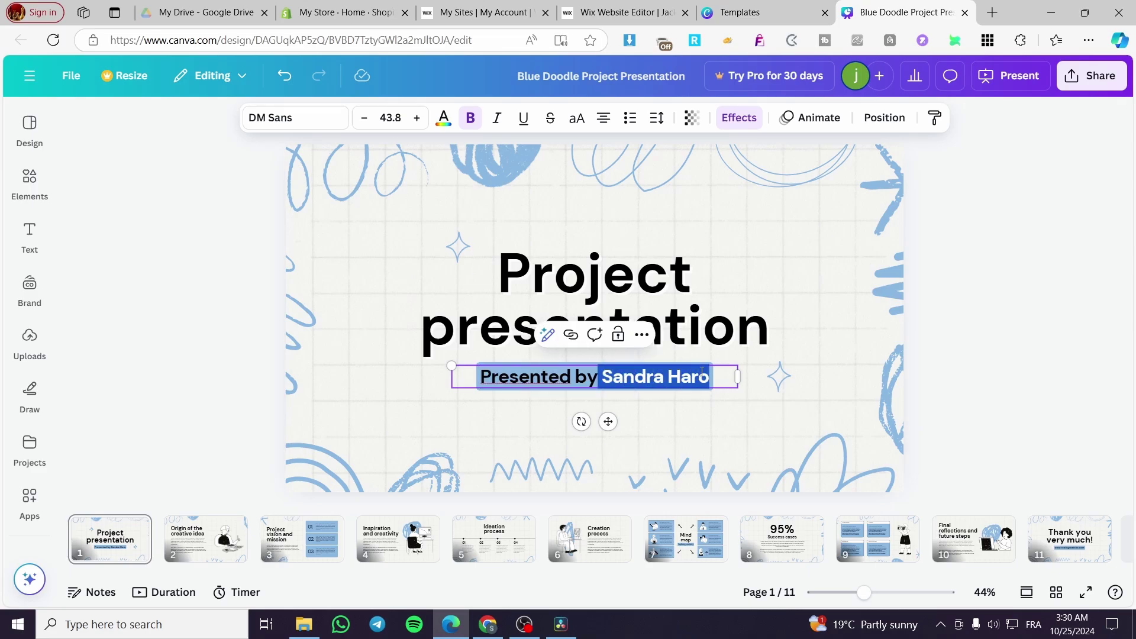
key(BackSpace)
text(Jack)
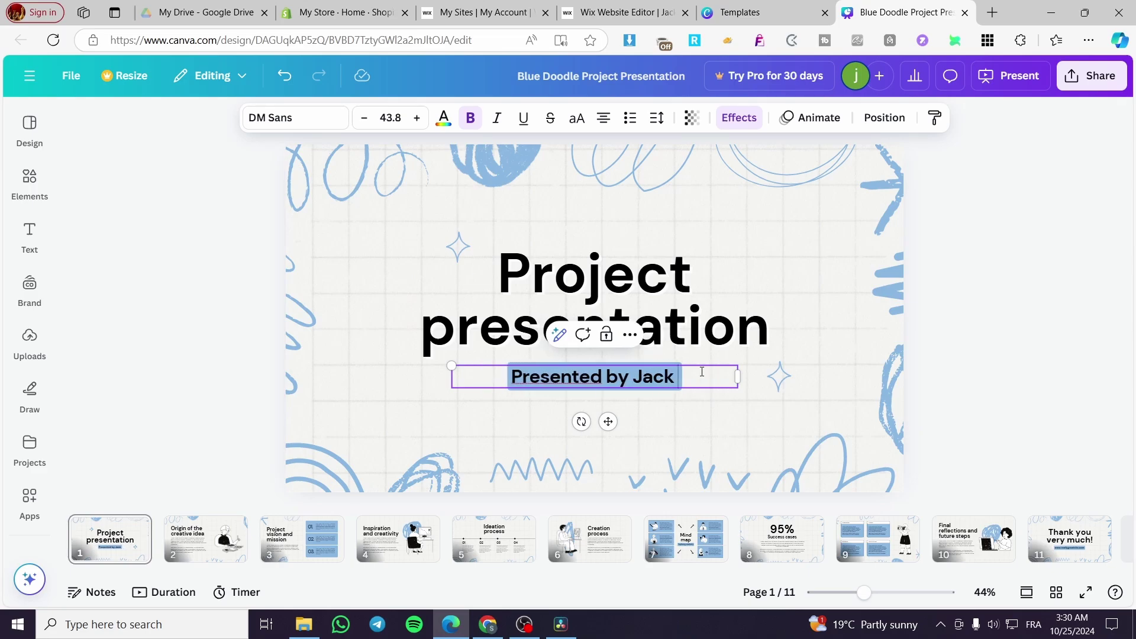
text( SMith)
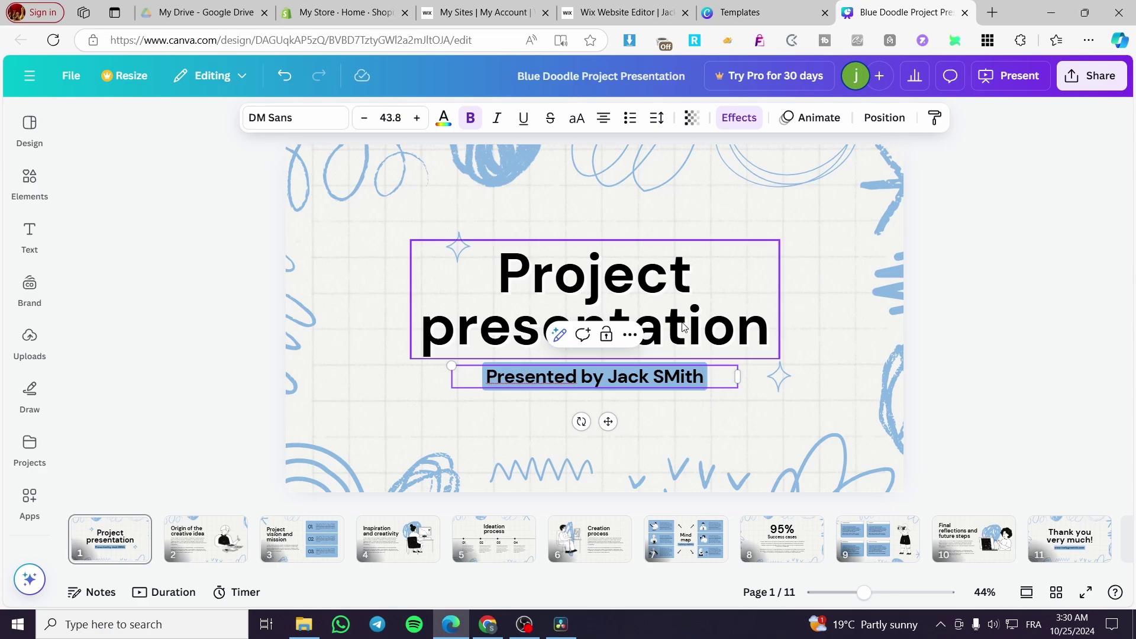
drag(678, 376, 664, 376)
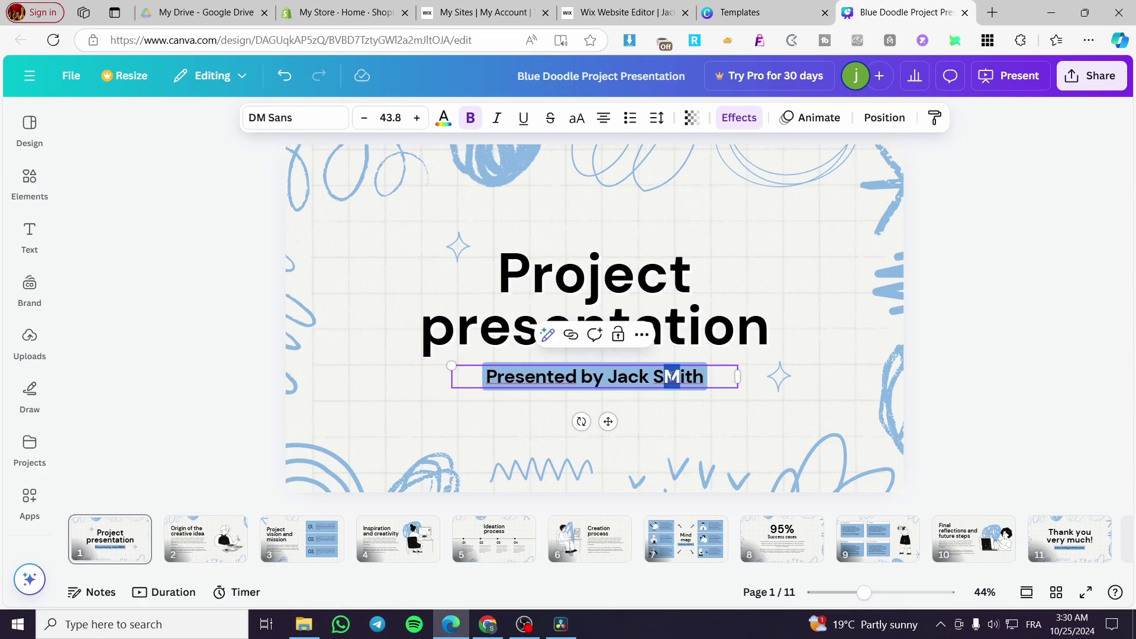
text(m)
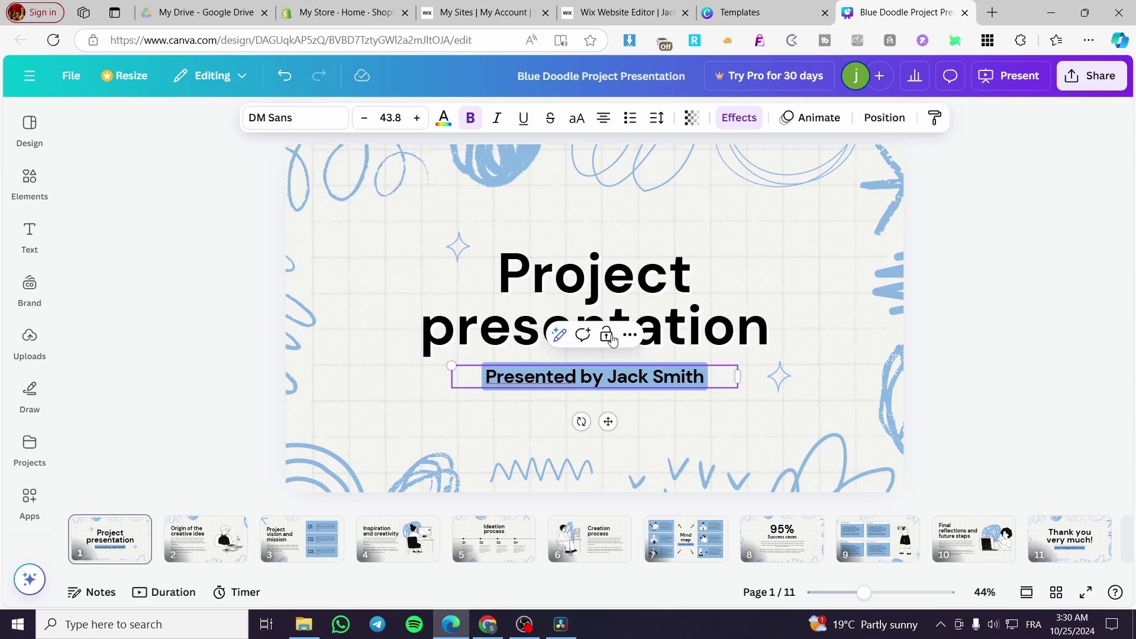
Change the slide 1 title from 'Project presentation' to 'Deal Course', then go to slide 2
click(1091, 335)
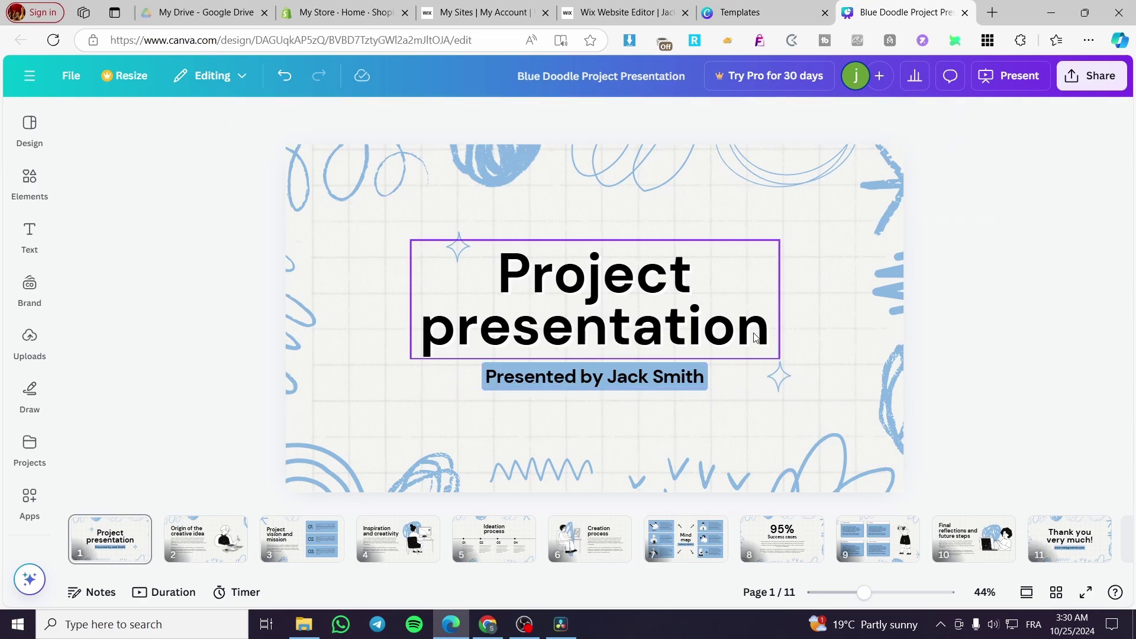
click(636, 318)
click(636, 318)
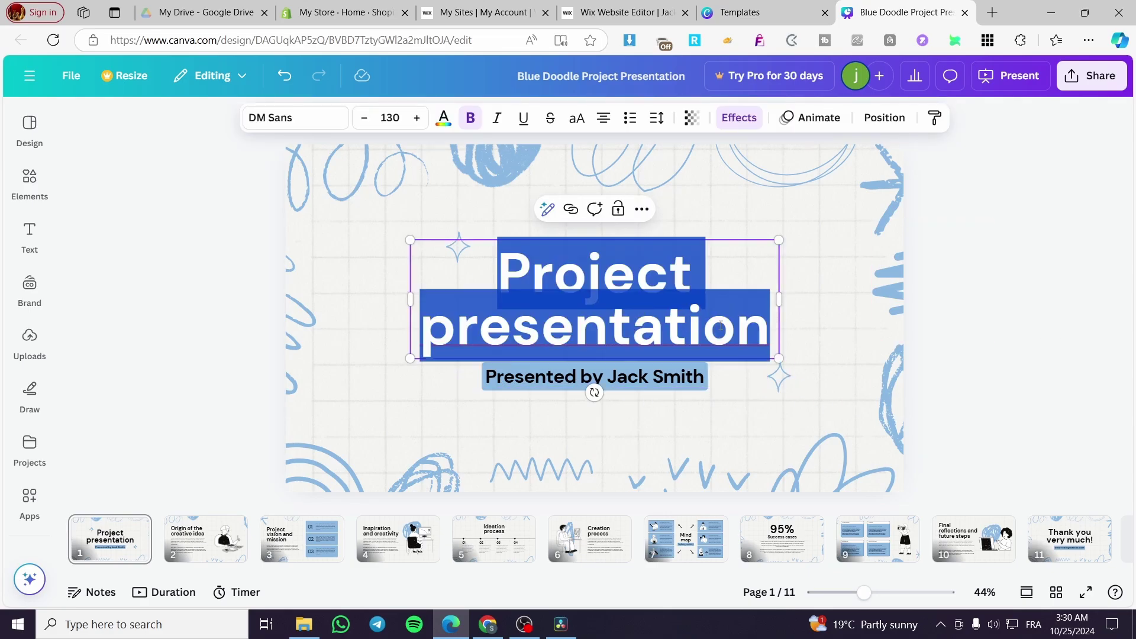
click(771, 332)
mouse_move(751, 330)
mouse_down()
mouse_move(552, 271)
mouse_move(500, 273)
mouse_move(765, 338)
mouse_up()
text(Deal)
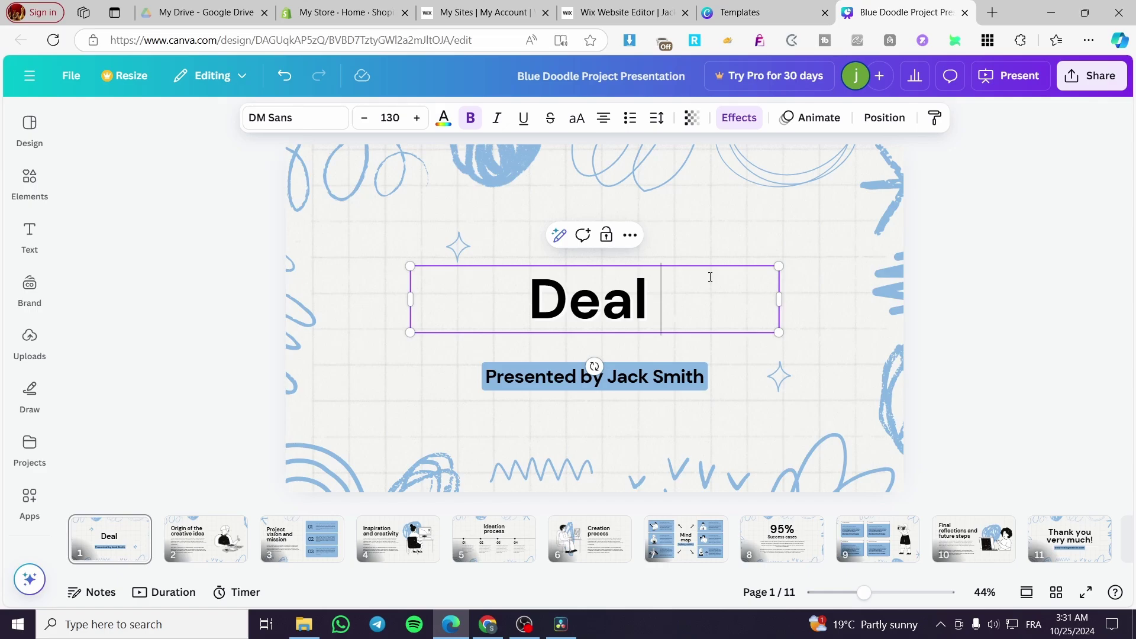
text( Course)
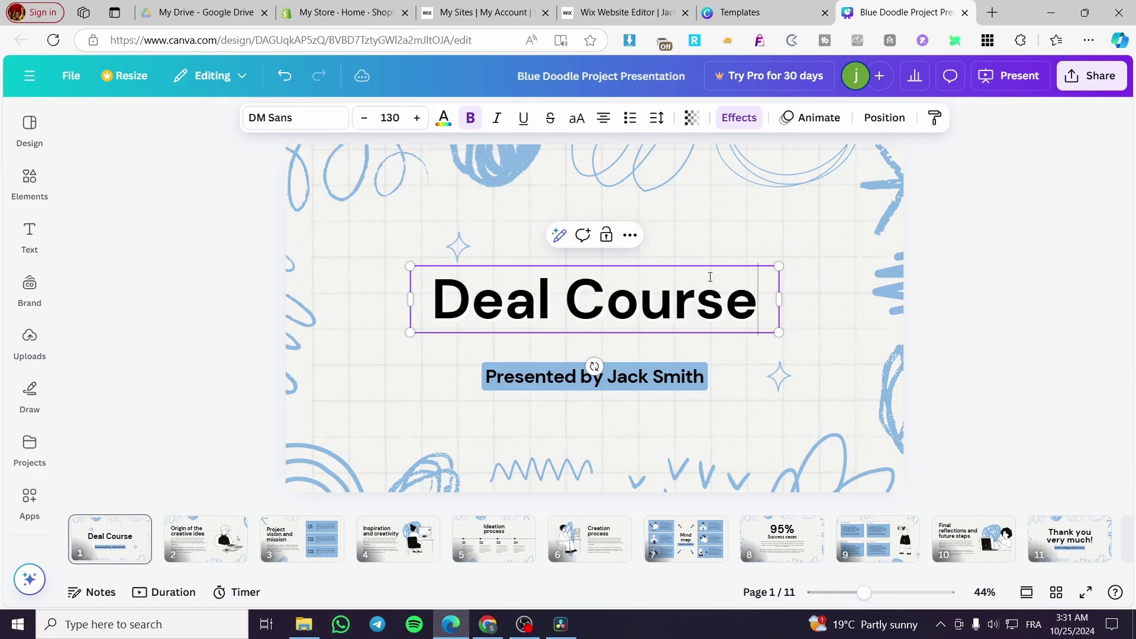
click(1003, 335)
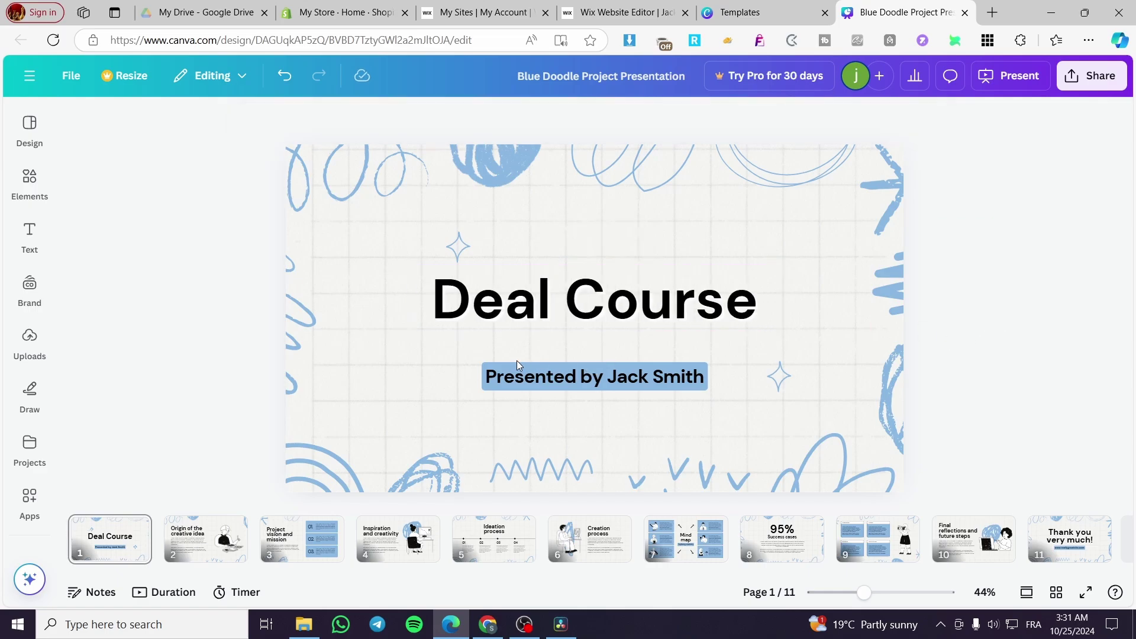
click(225, 553)
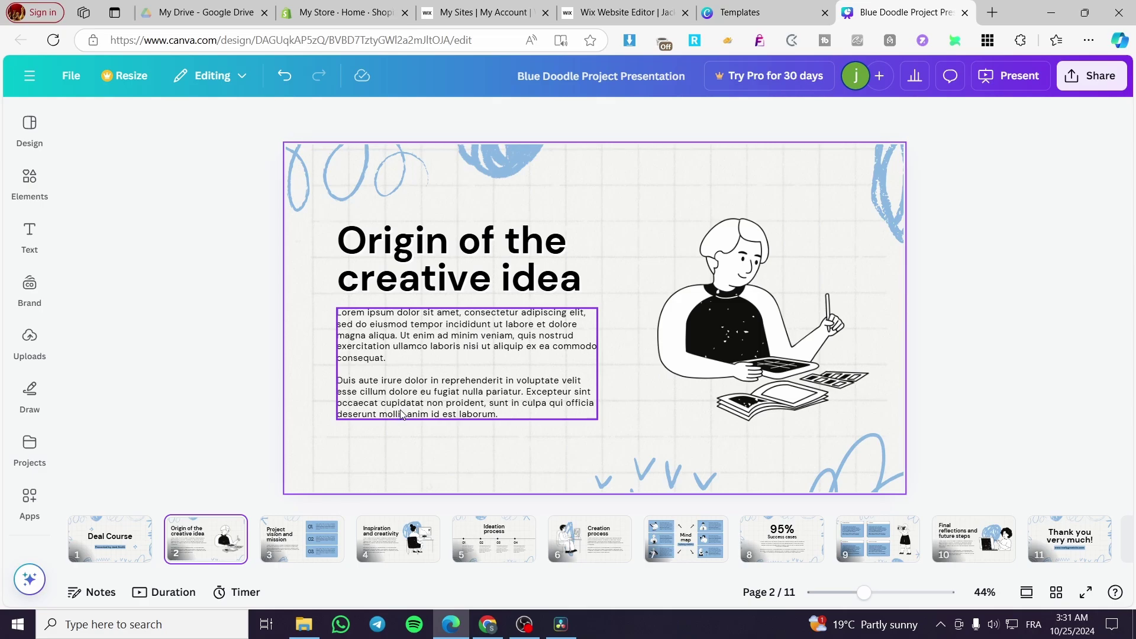
Replace 'creative idea' with 'DEALS' in the slide 2 heading and centre-align it
click(536, 290)
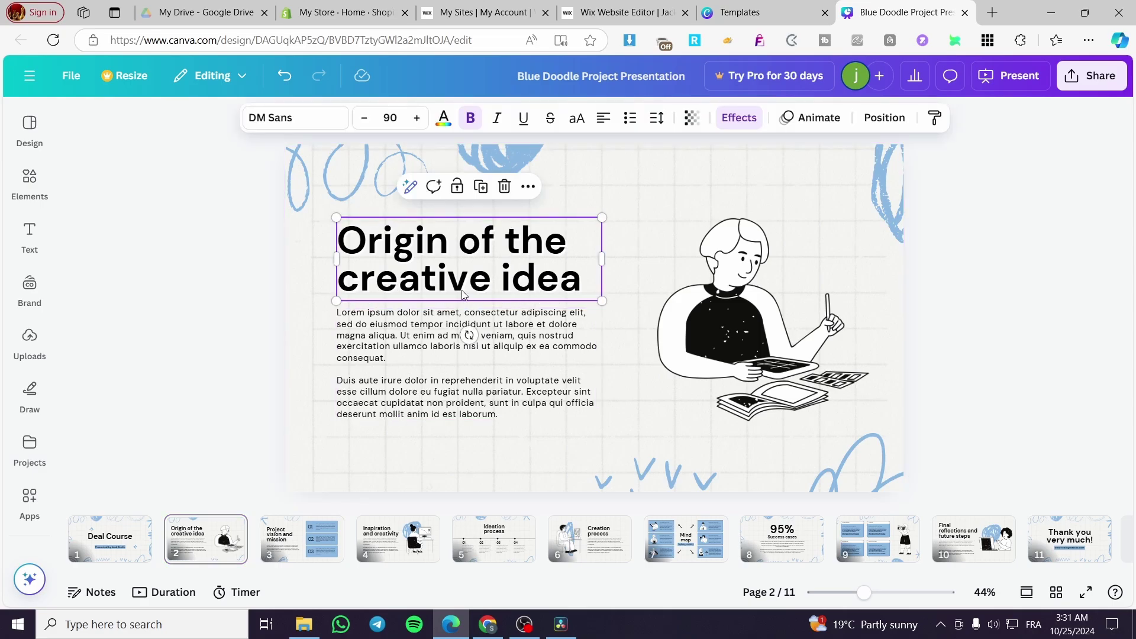
click(519, 288)
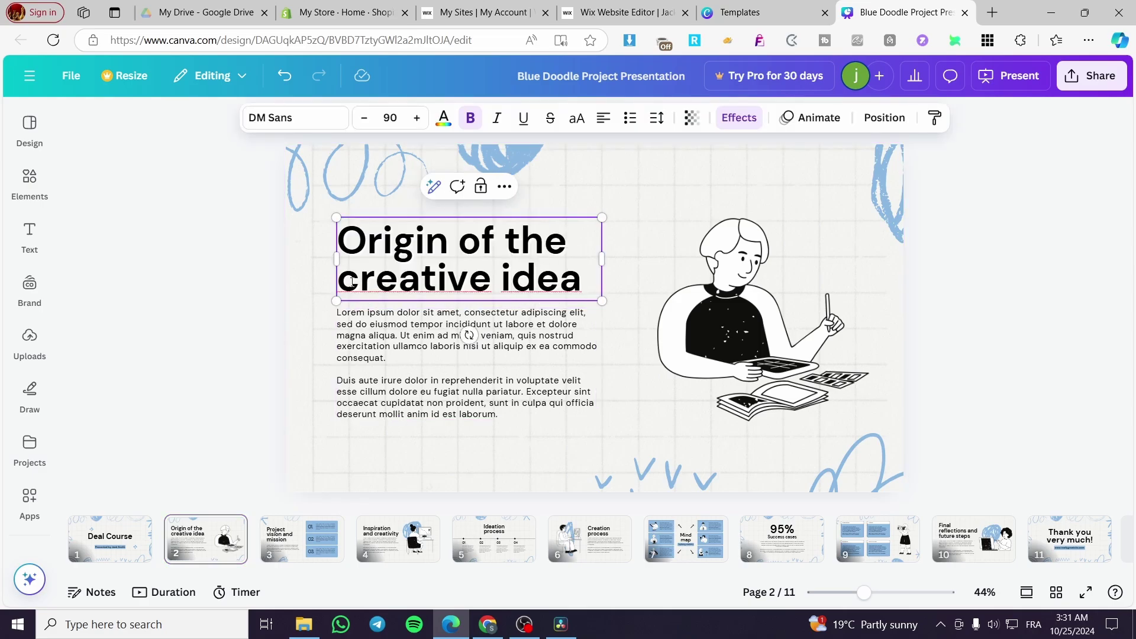
drag(352, 282, 419, 284)
key(ctrl+a)
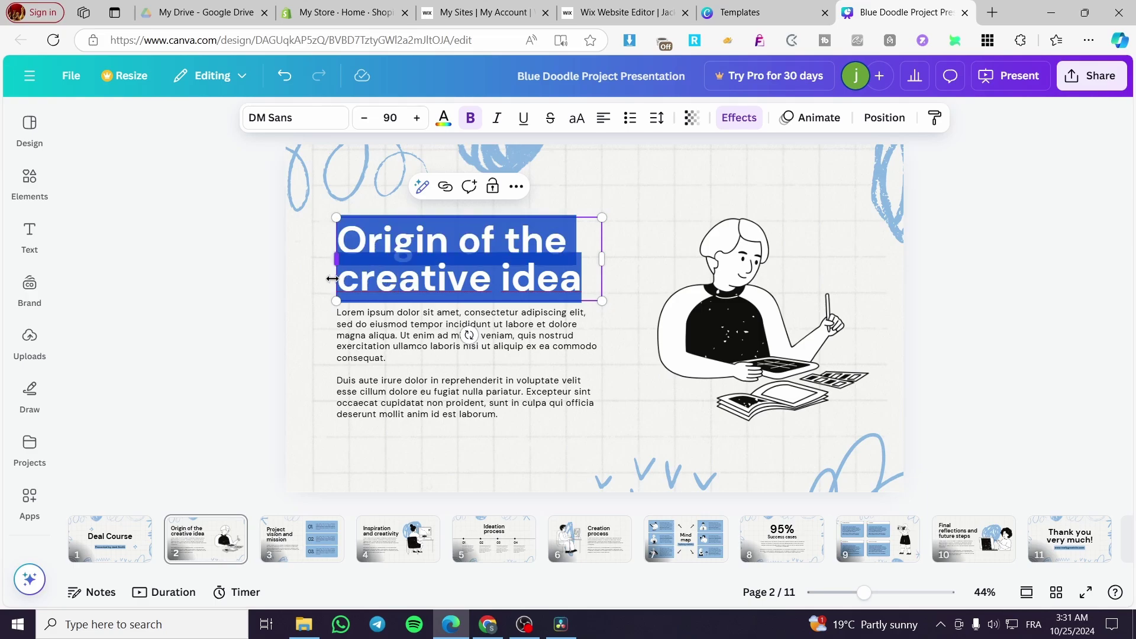
click(331, 279)
drag(337, 278, 587, 287)
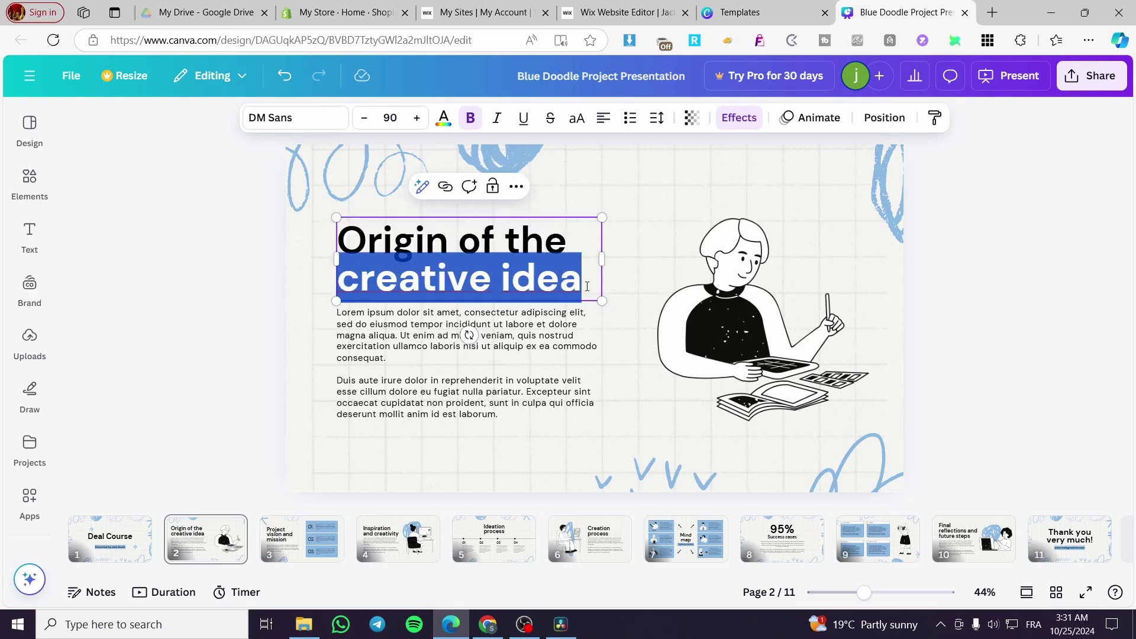
text(DEALS)
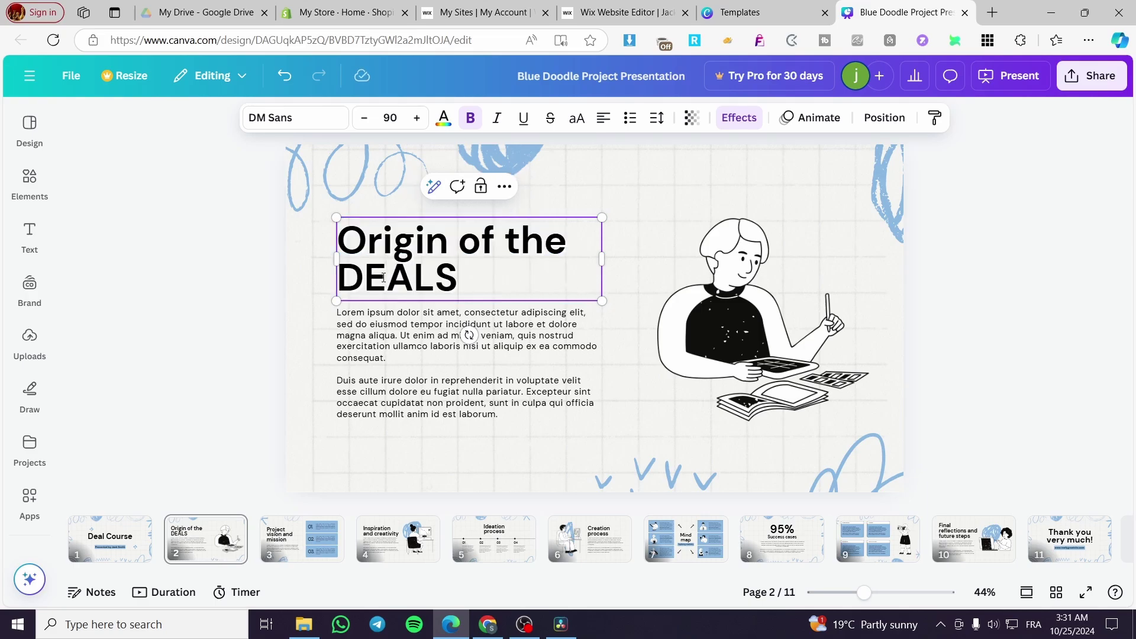
shift+click(383, 277)
shift+click(343, 272)
click(603, 118)
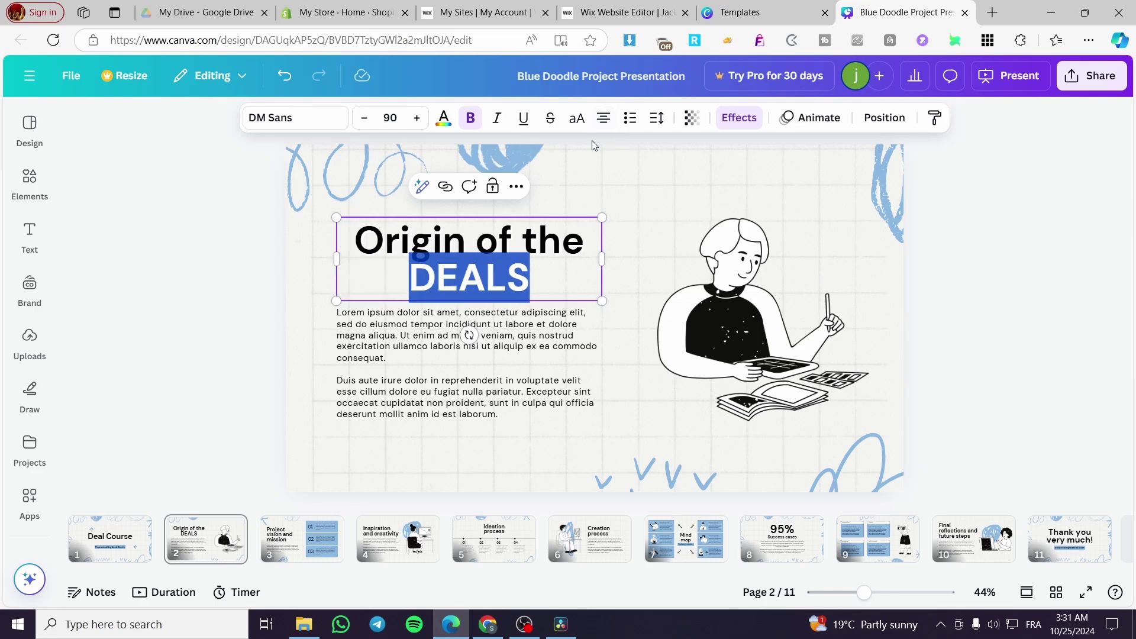
click(1015, 284)
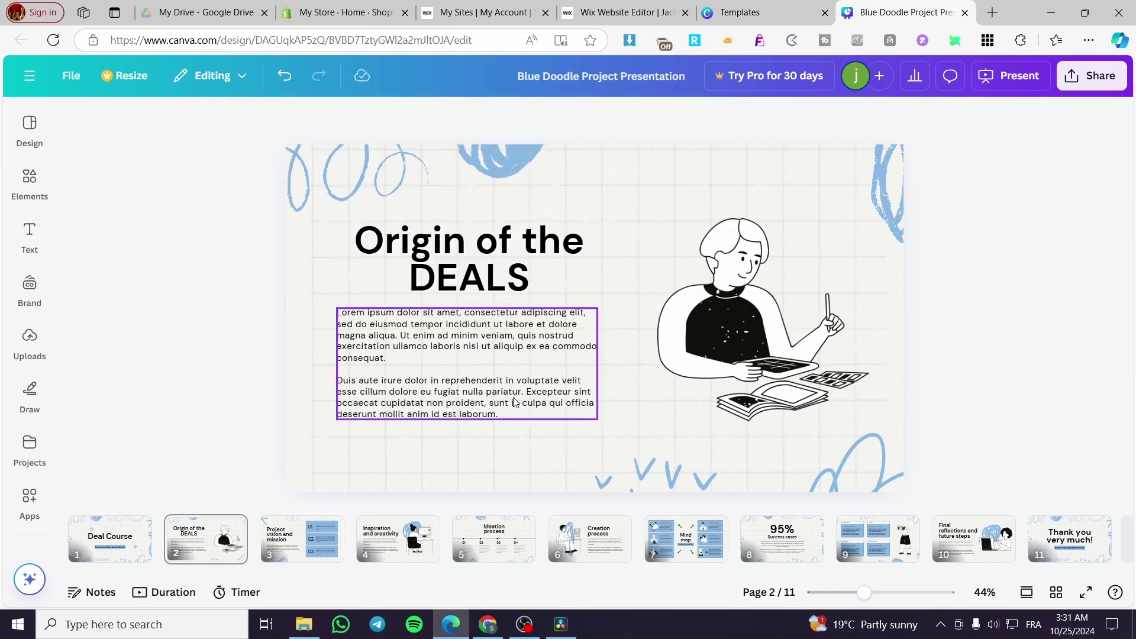
Glance at slide 5, Ideation process, then return to the Deal Course title slide
scroll(553, 488, down, 2)
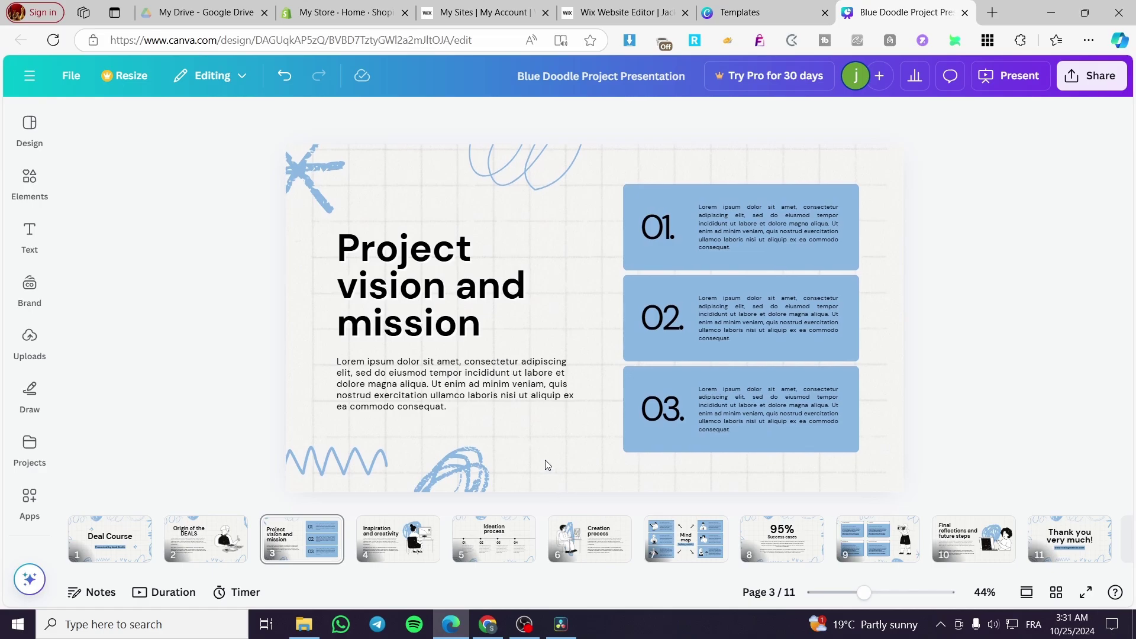
click(479, 547)
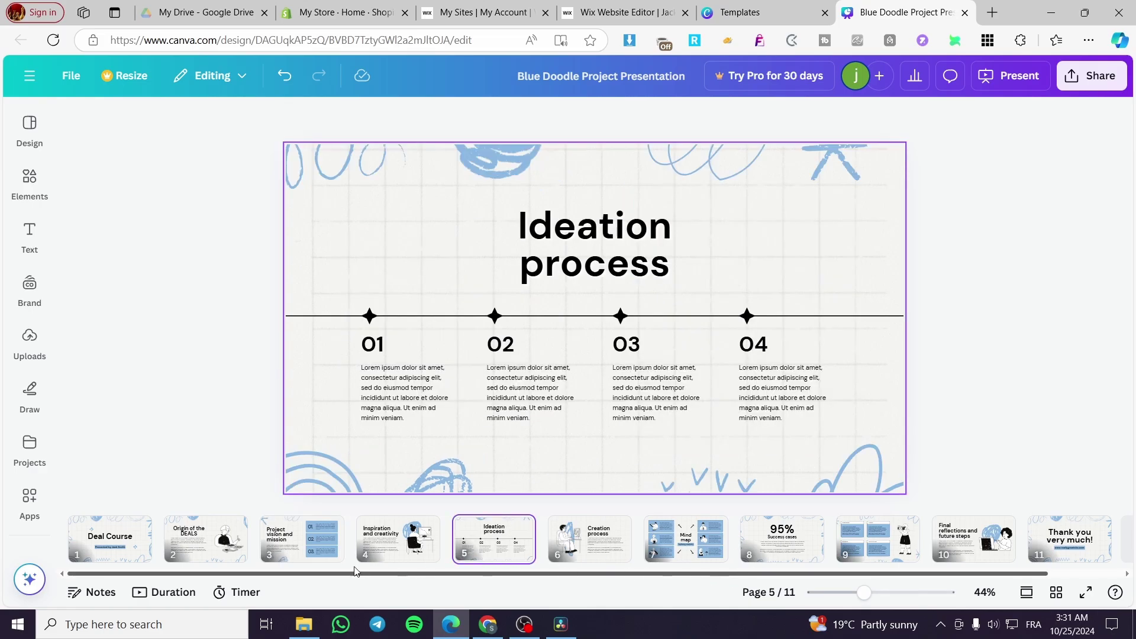
click(125, 544)
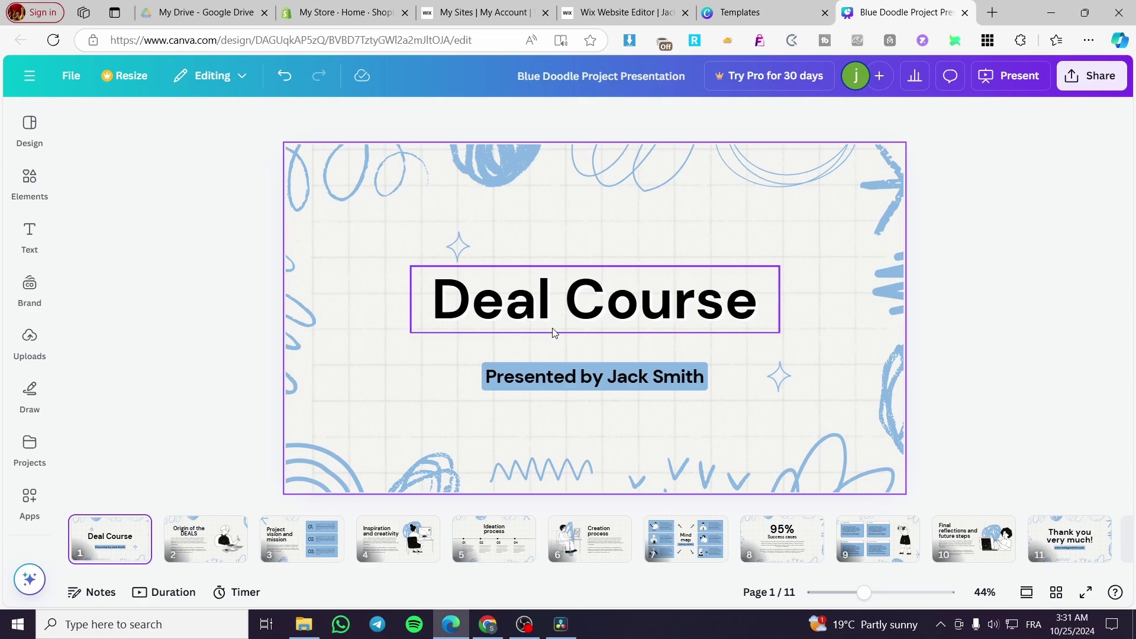
Show the presentation timer and set its countdown to 00:05 instead of 01:00
click(237, 593)
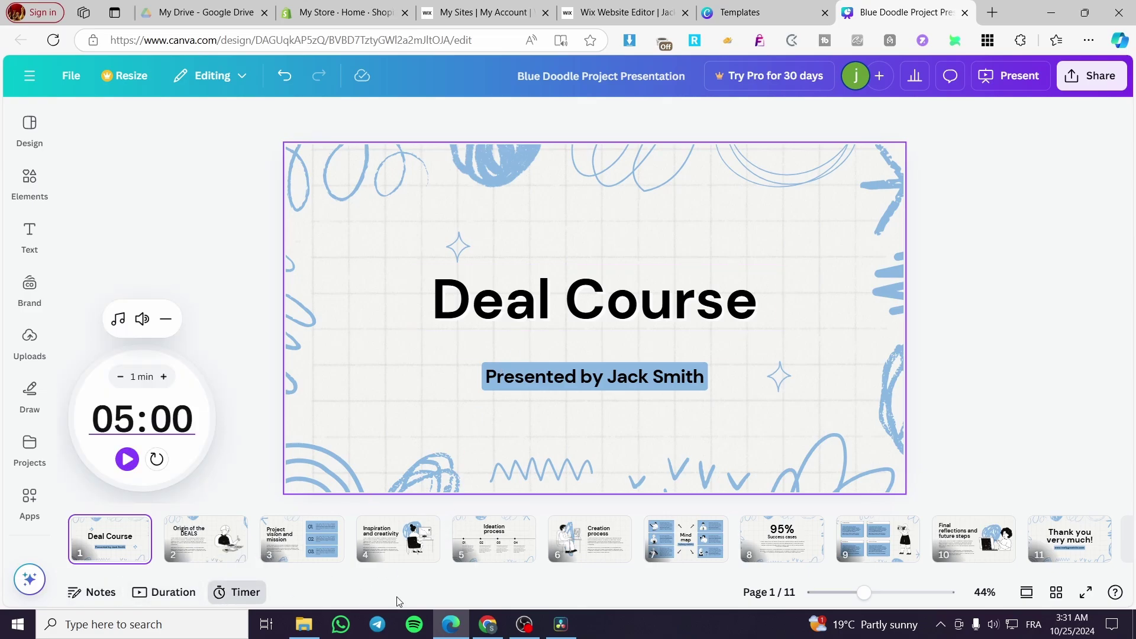
click(189, 418)
click(163, 376)
click(121, 379)
click(121, 378)
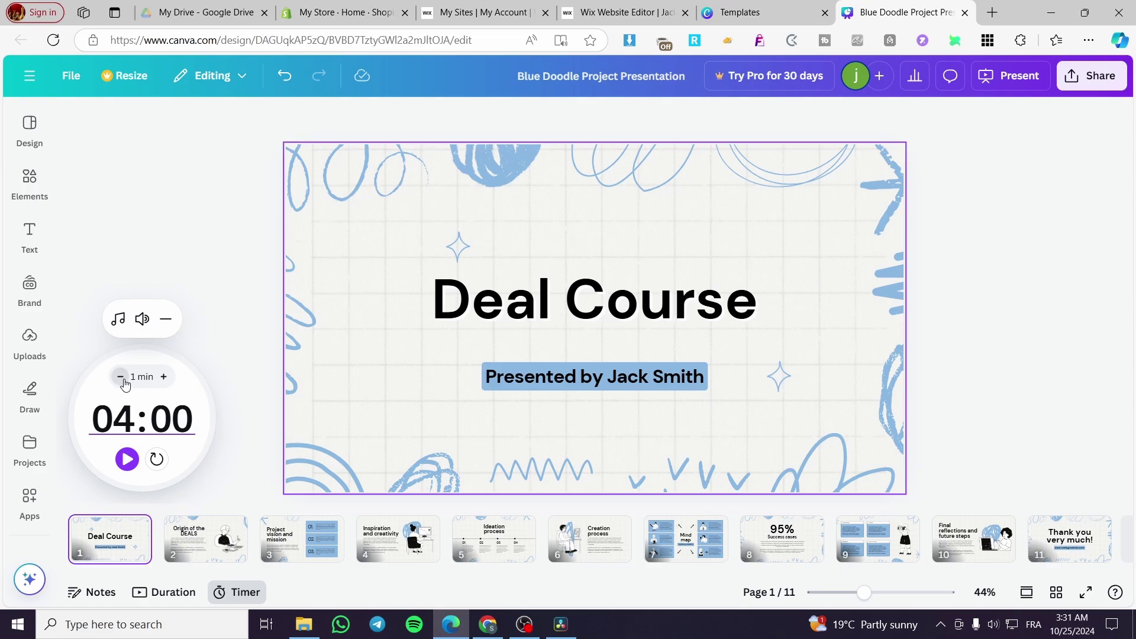
click(122, 378)
click(121, 378)
click(121, 379)
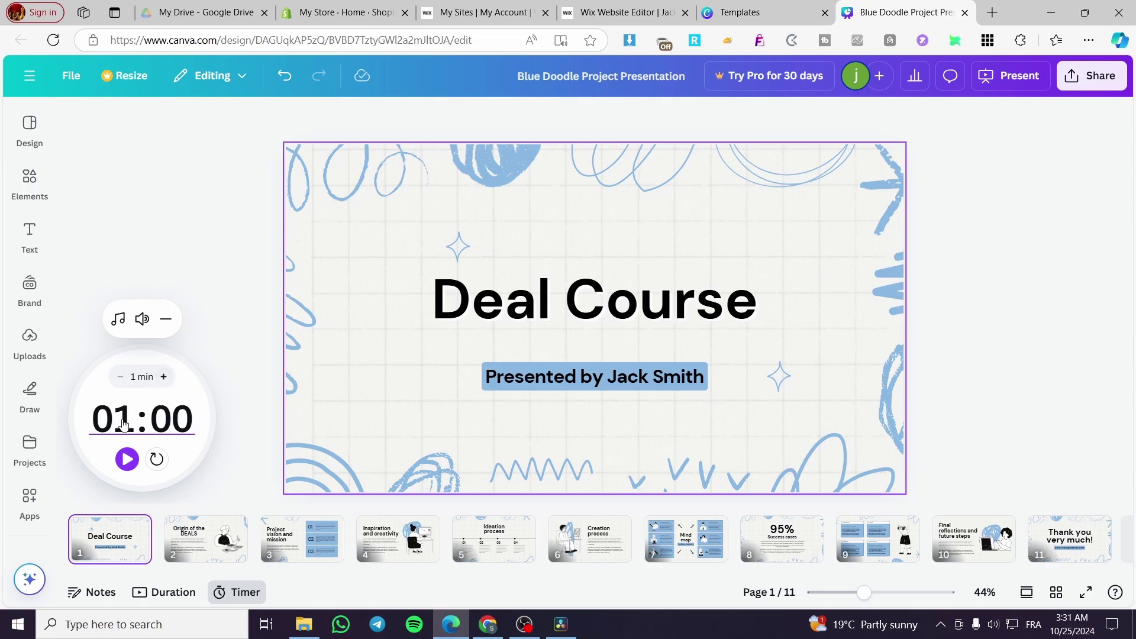
text(00:)
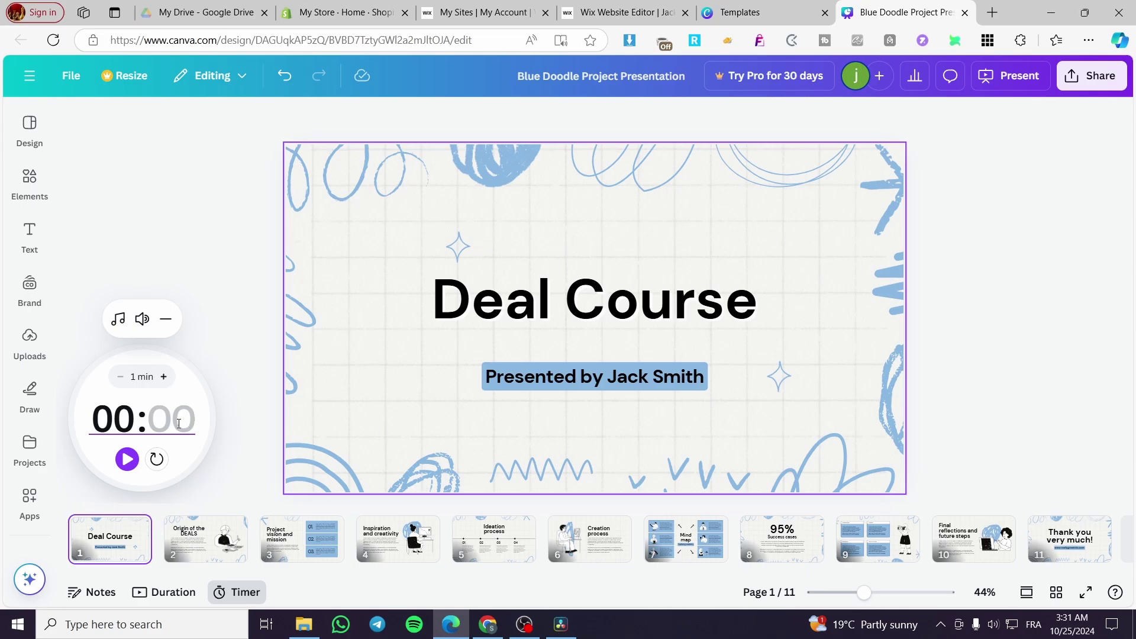
text(50)
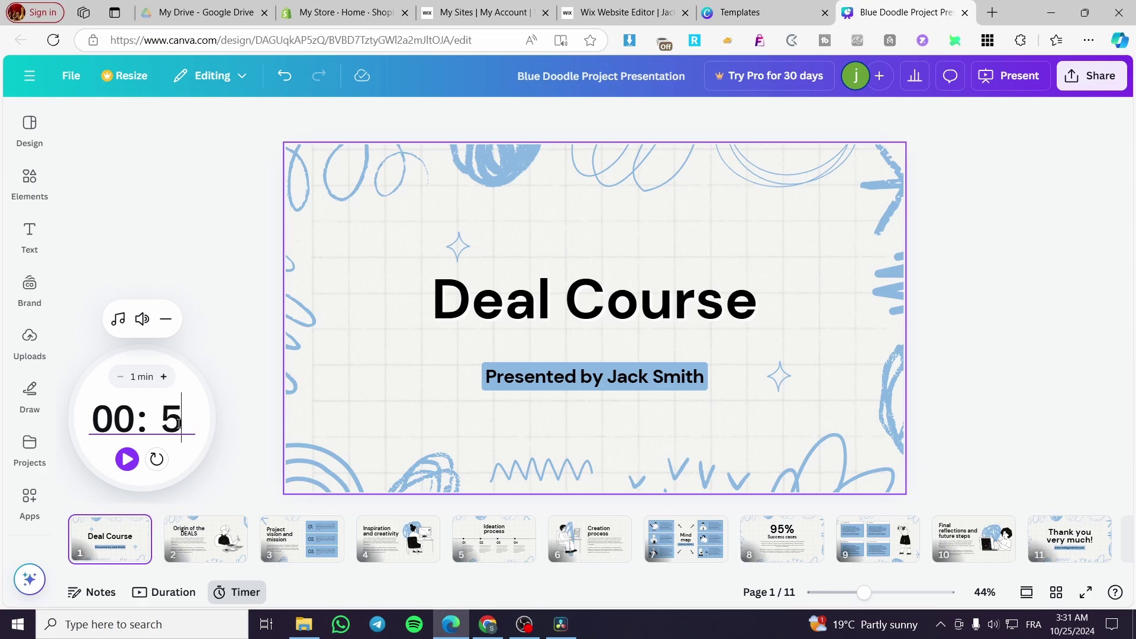
key(BackSpace)
key(BackSpace)
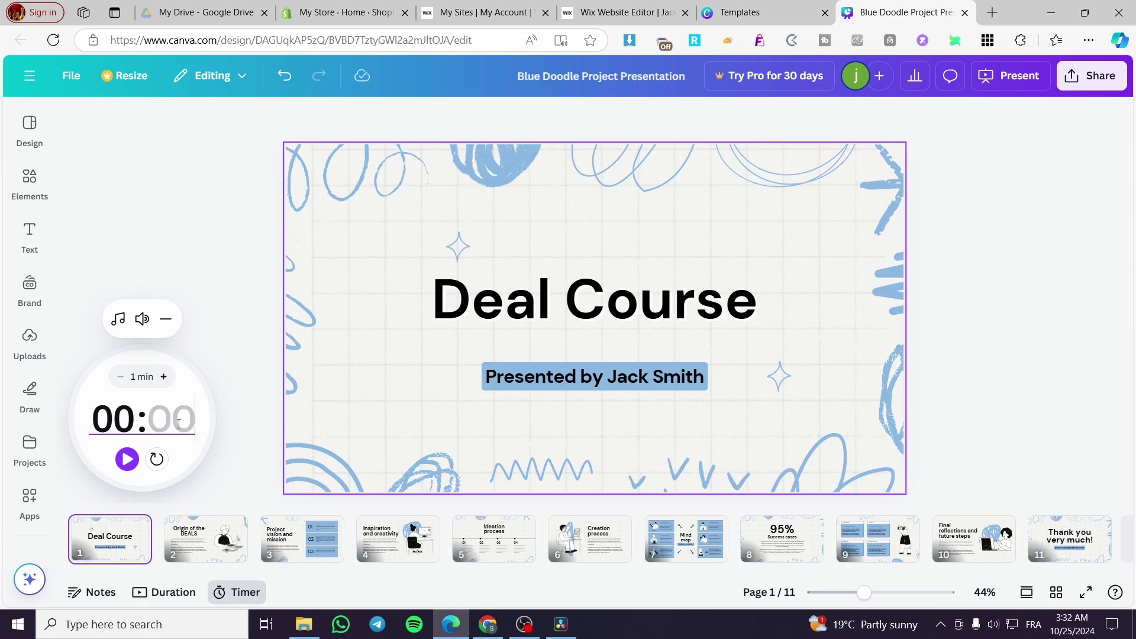
text(05)
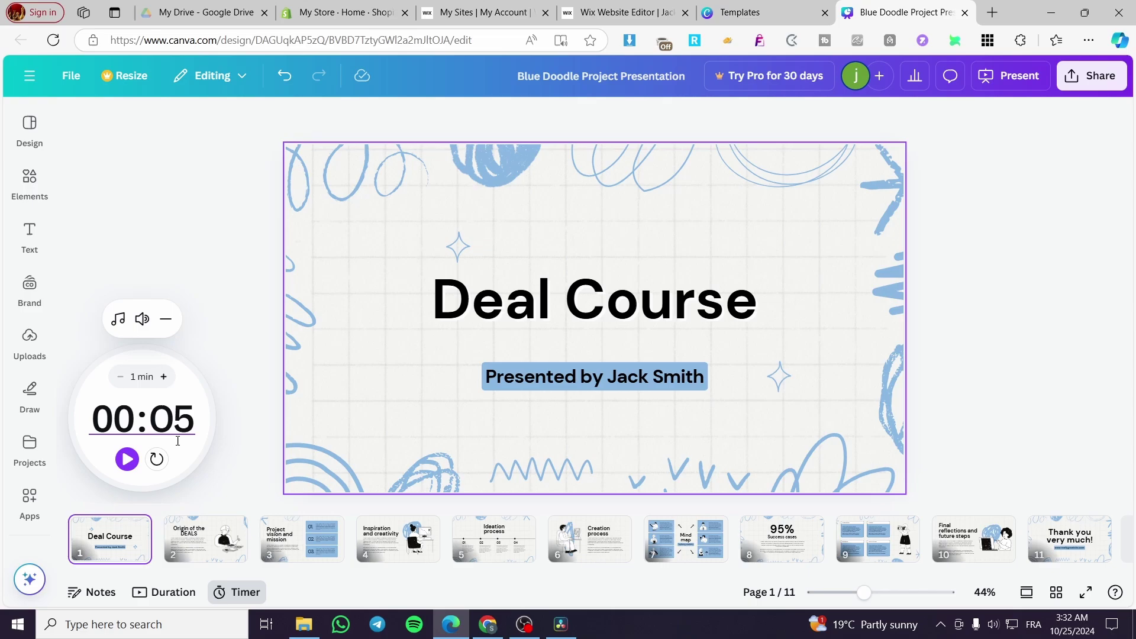
click(241, 436)
mouse_move(140, 322)
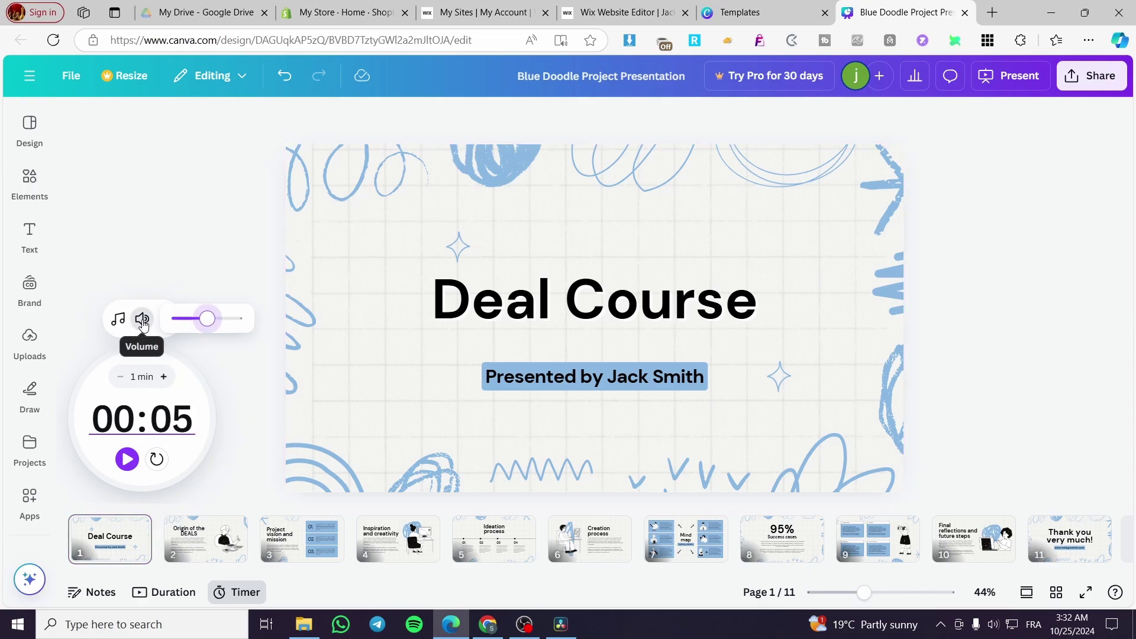
Turn on the timer's background music, switching from Focus to Lo-fi
click(119, 323)
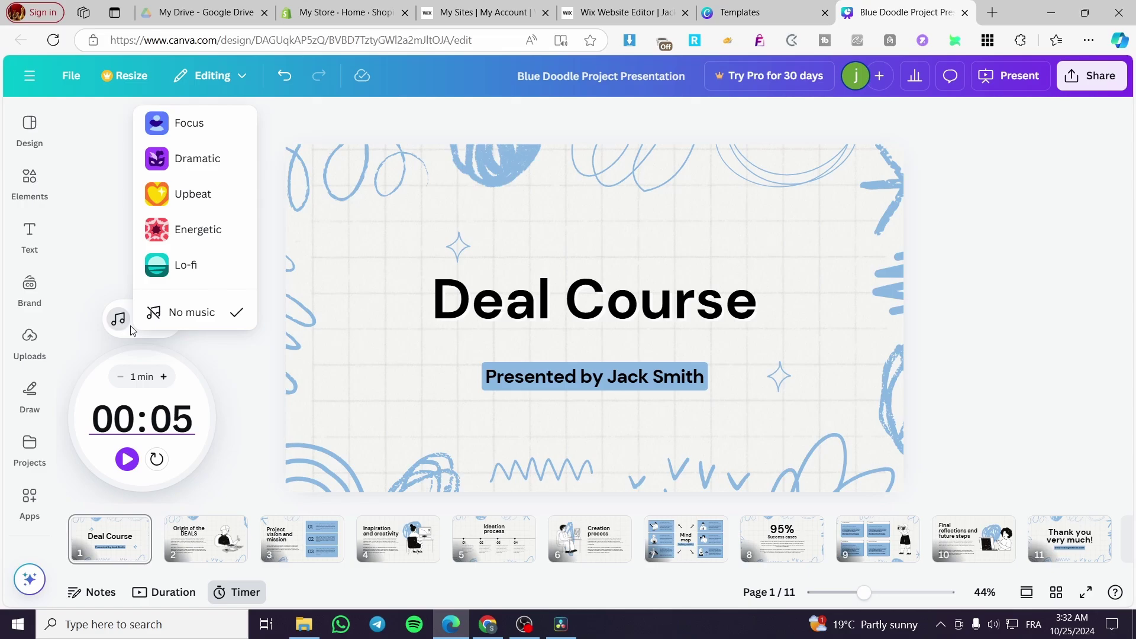
click(213, 137)
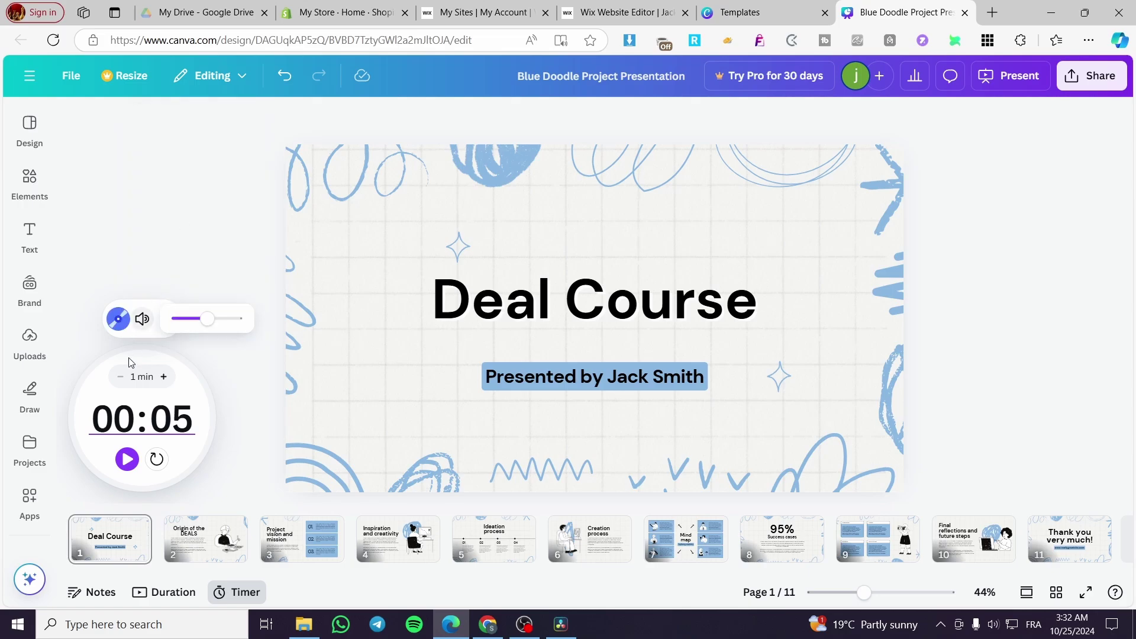
click(118, 319)
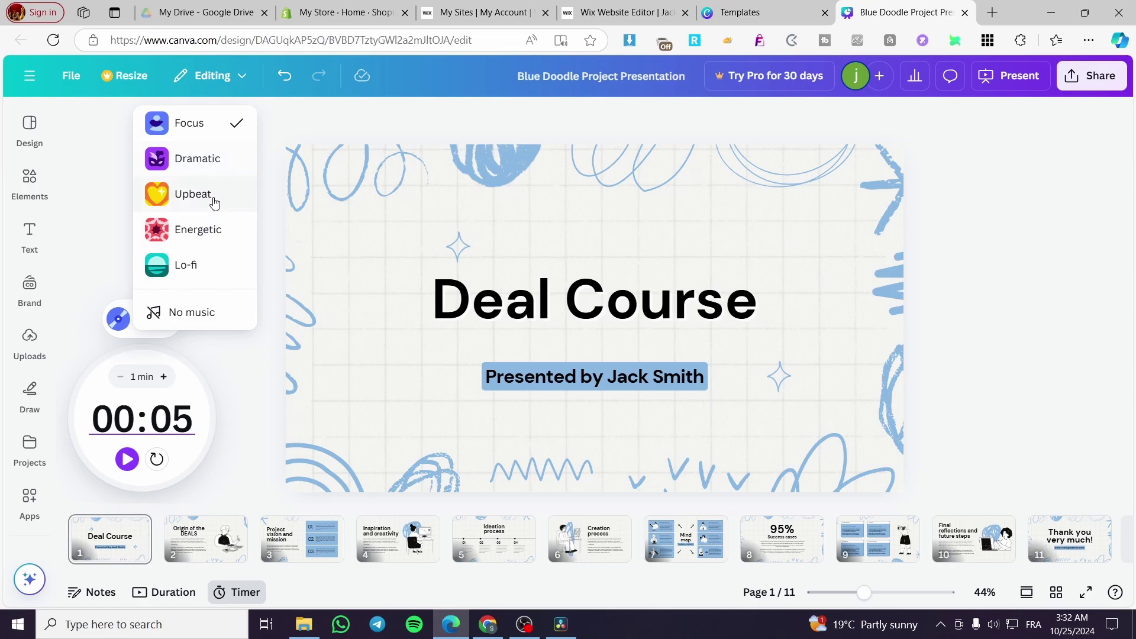
click(208, 275)
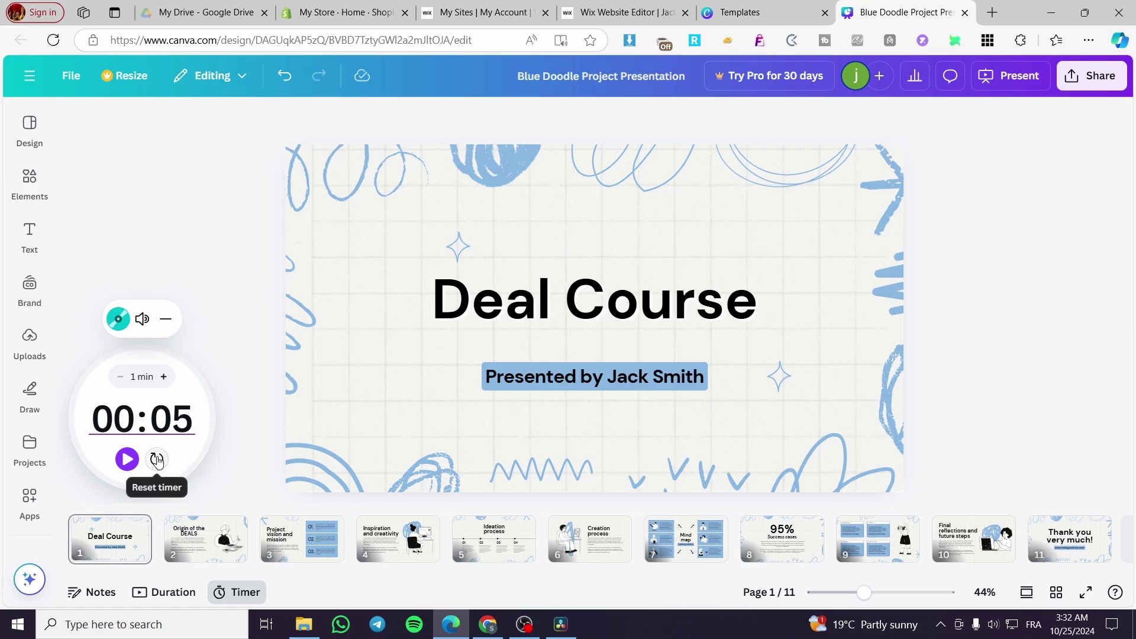
Run the five-second countdown and present the deck full screen
click(138, 464)
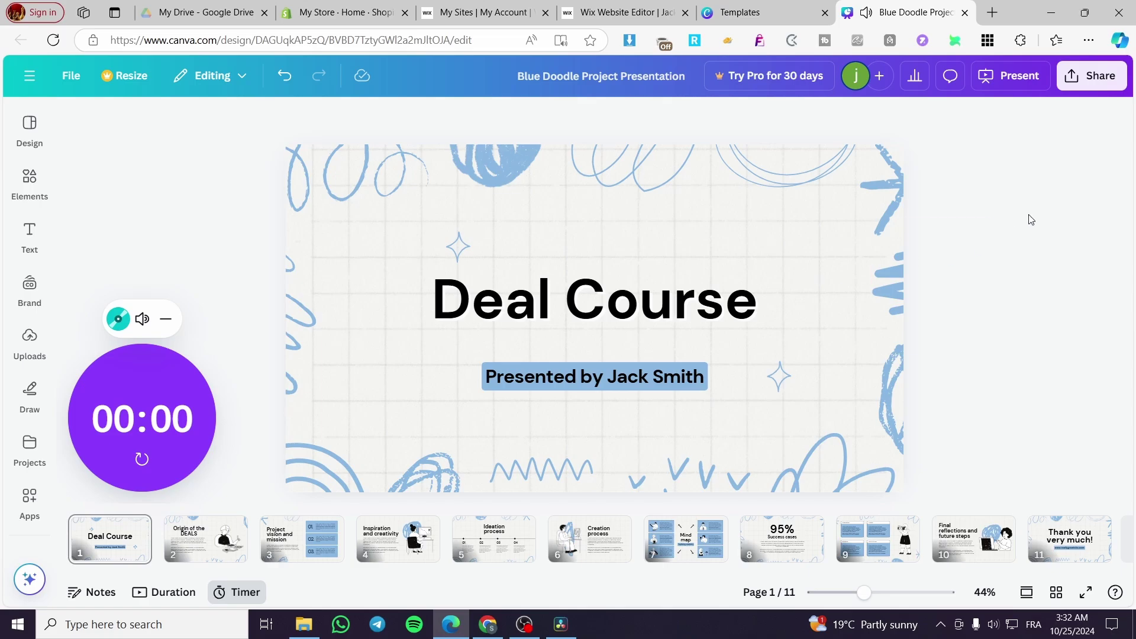
click(1017, 84)
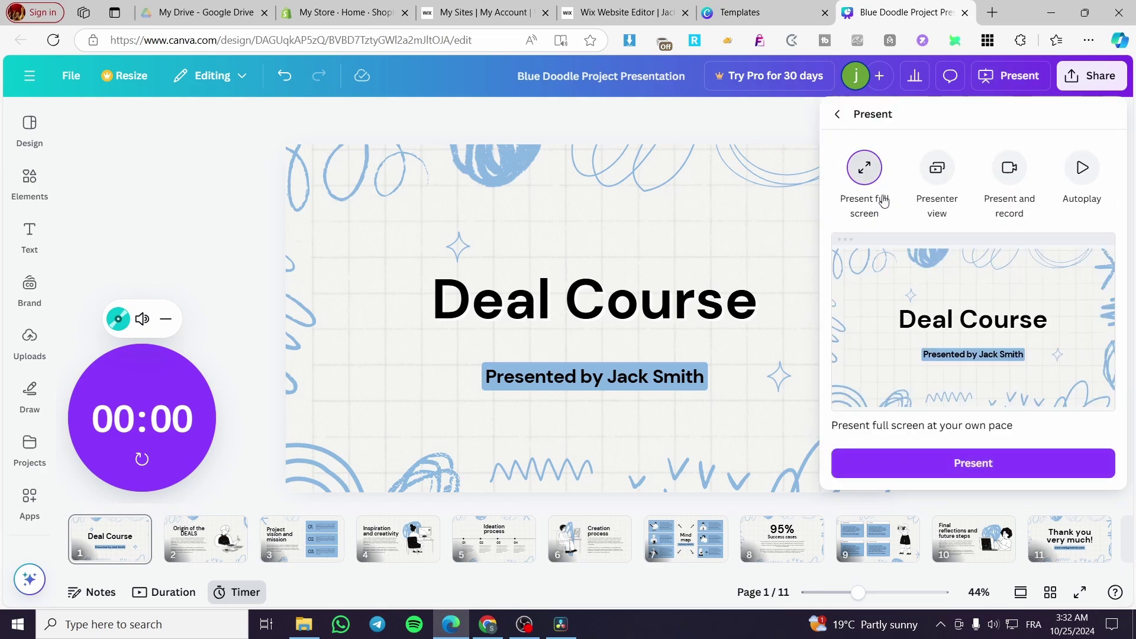
click(943, 463)
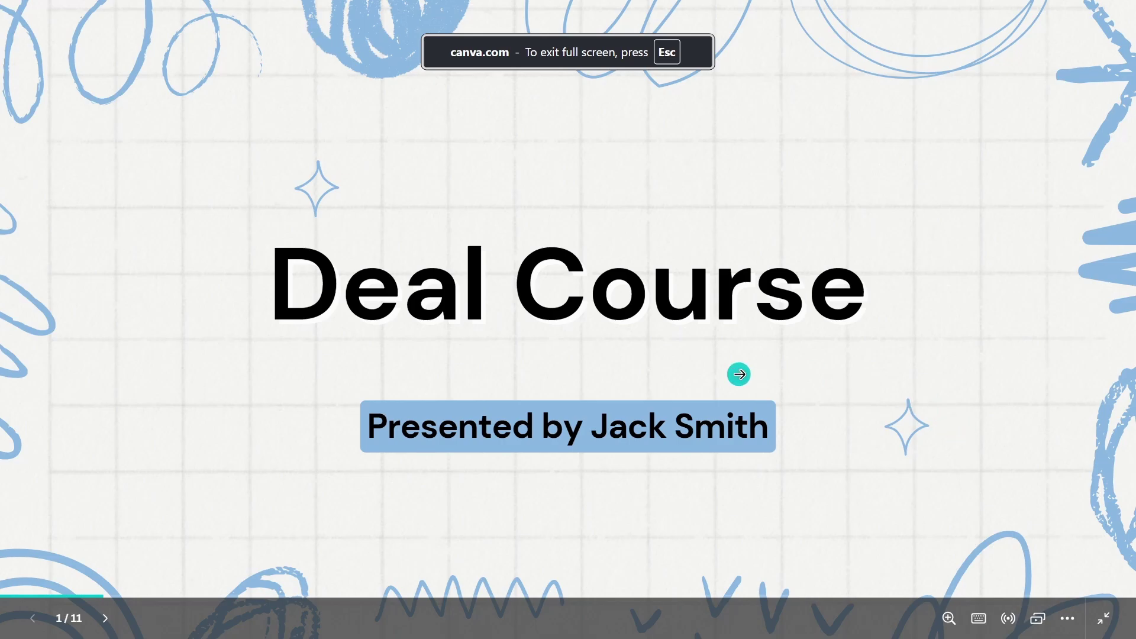
Step back and forth through the slides, settling on slide 2, 'Origin of the DEALS'
key(Right)
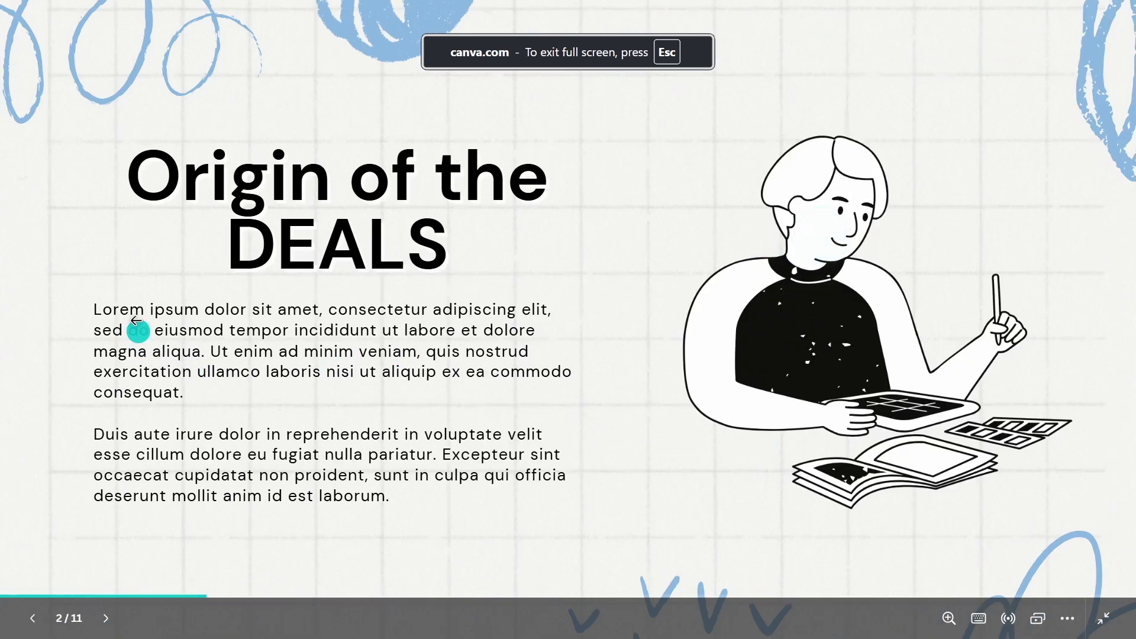
click(124, 285)
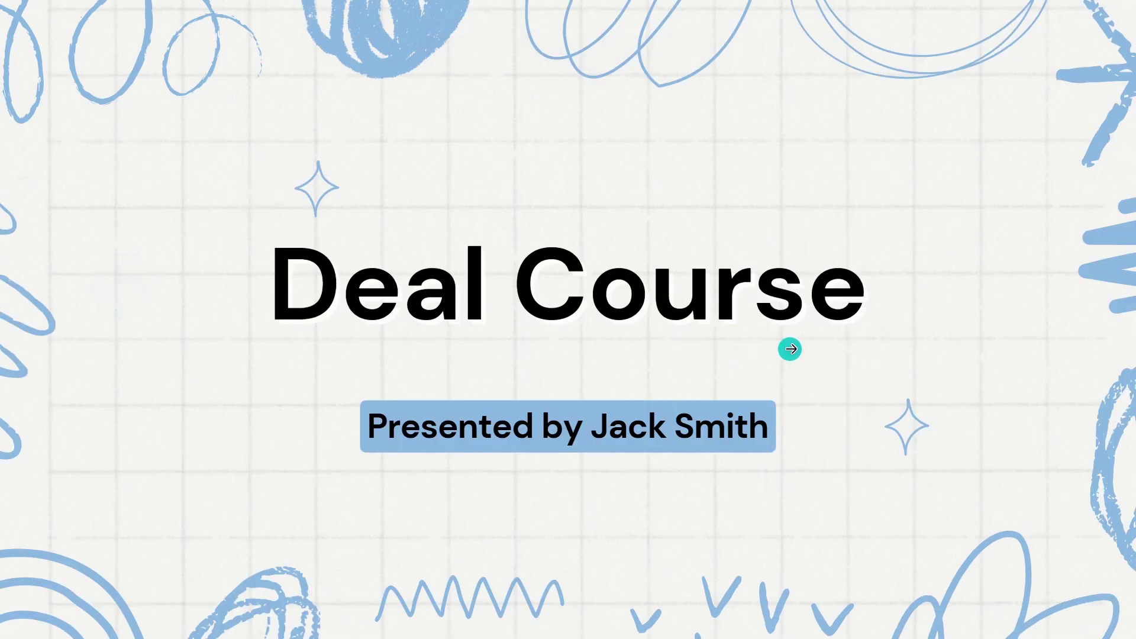
click(1021, 264)
click(1021, 264)
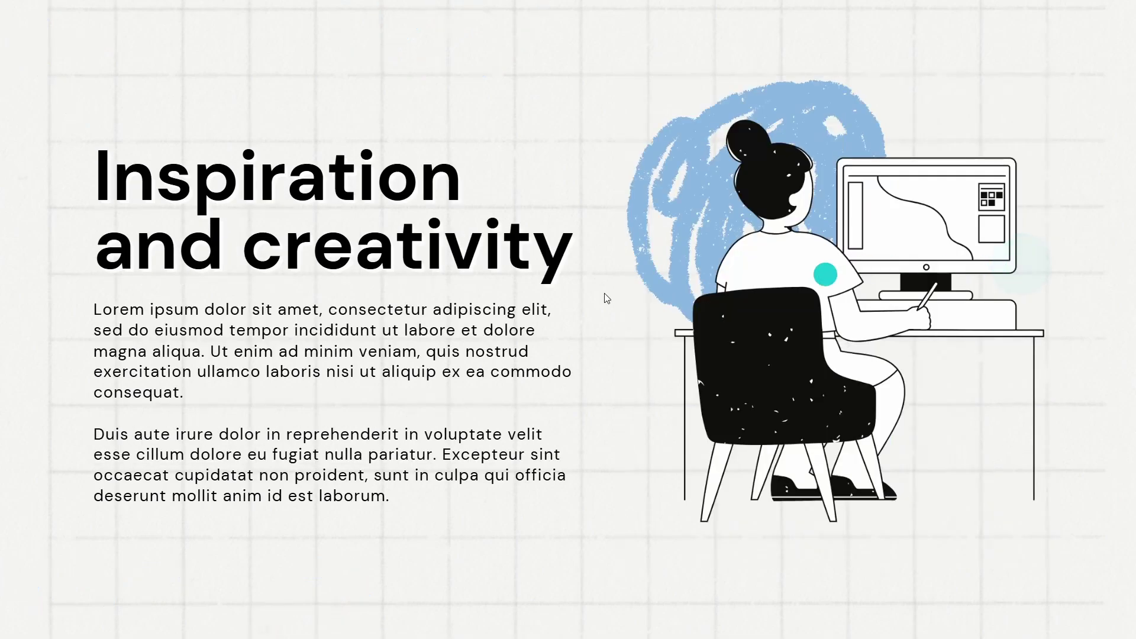
click(61, 309)
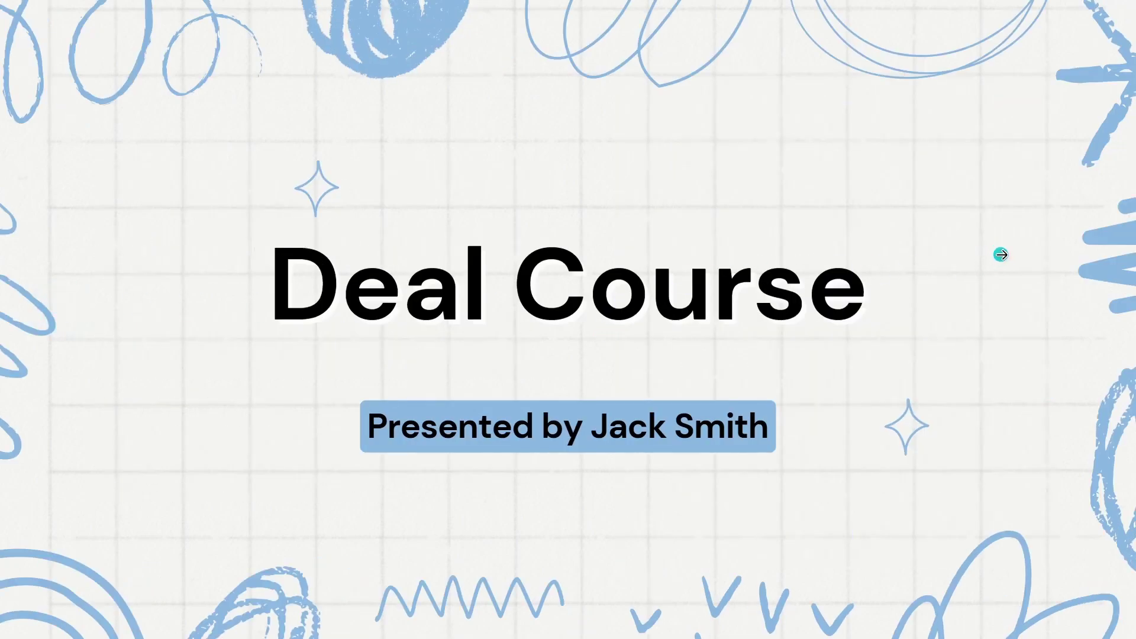
click(1001, 255)
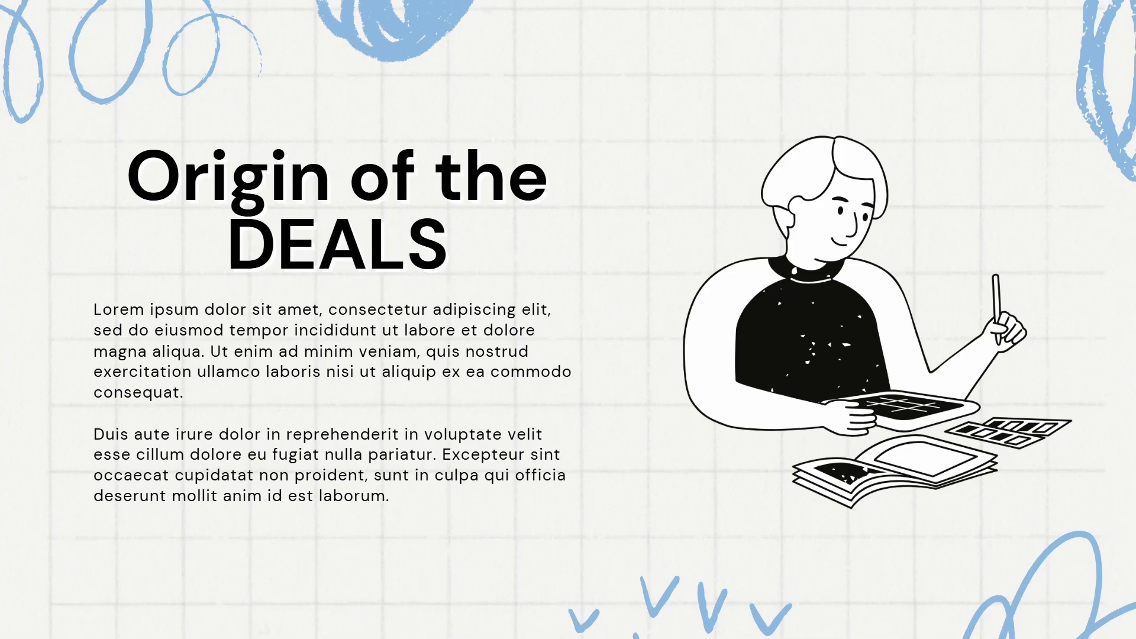
Bring up the timer during the presentation and reduce it by two minutes to 03:00
key(5)
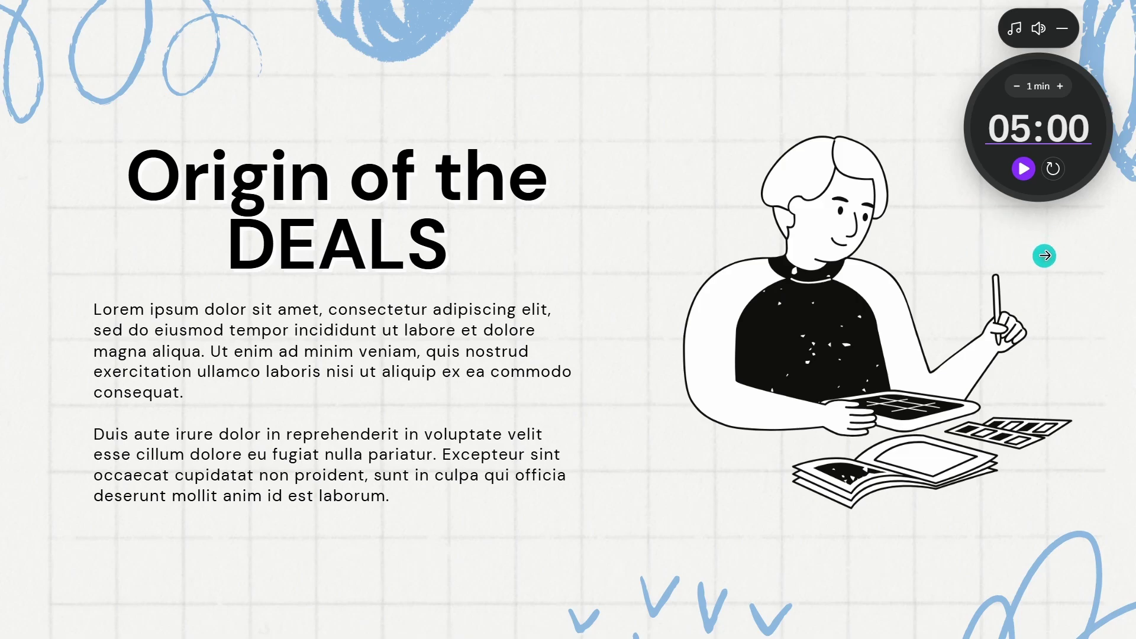
click(1018, 93)
click(1017, 92)
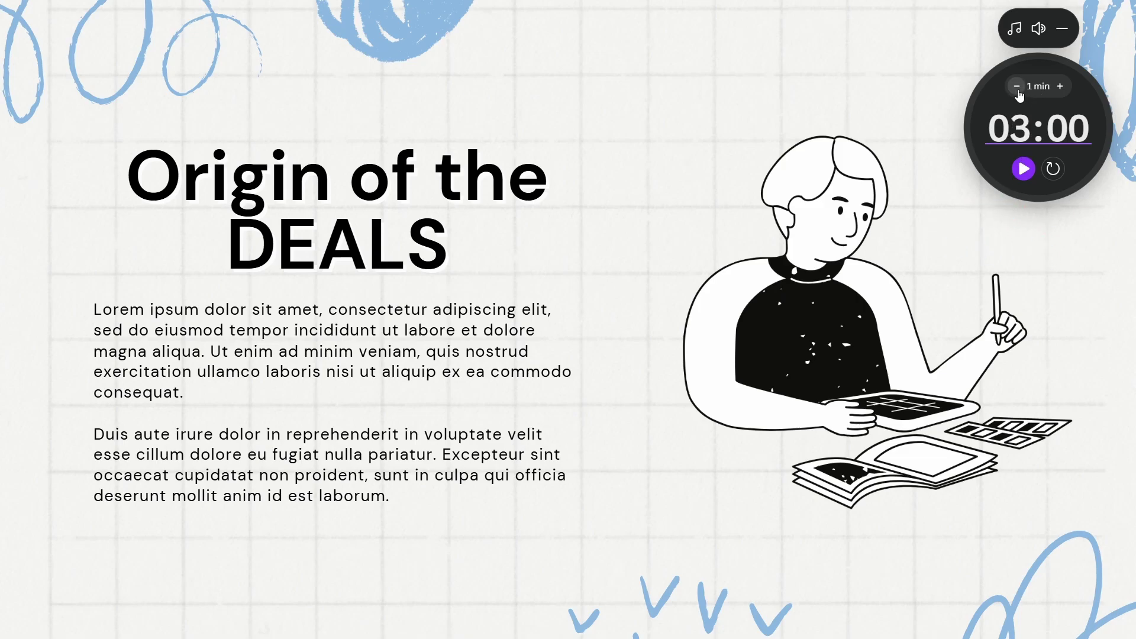